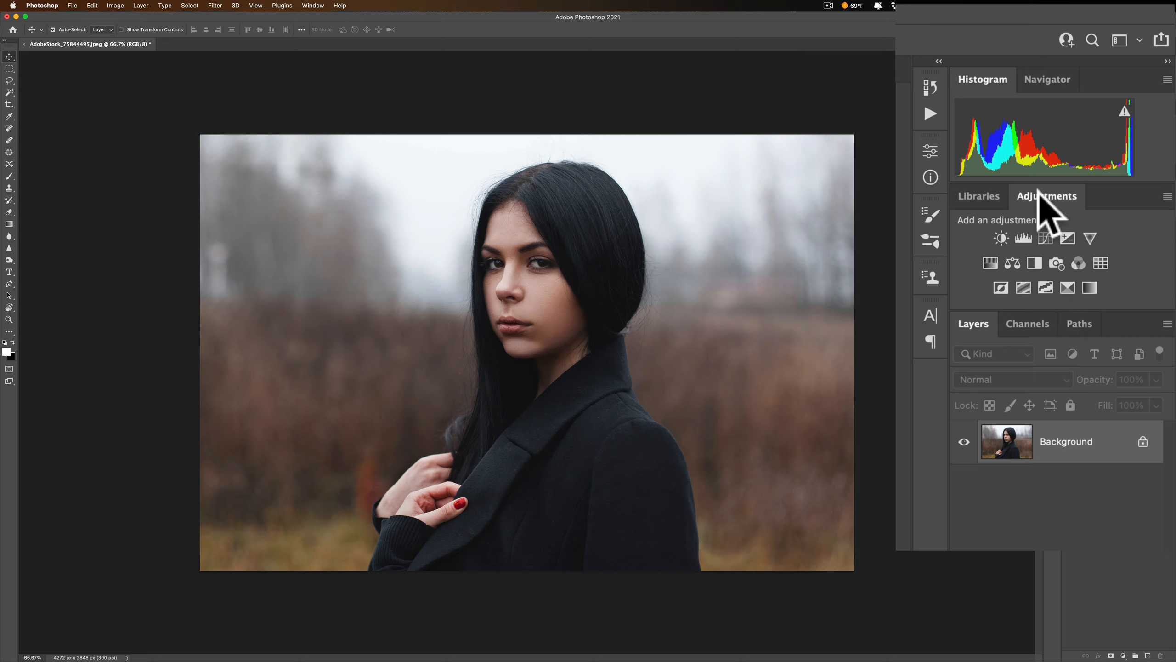
click(1130, 42)
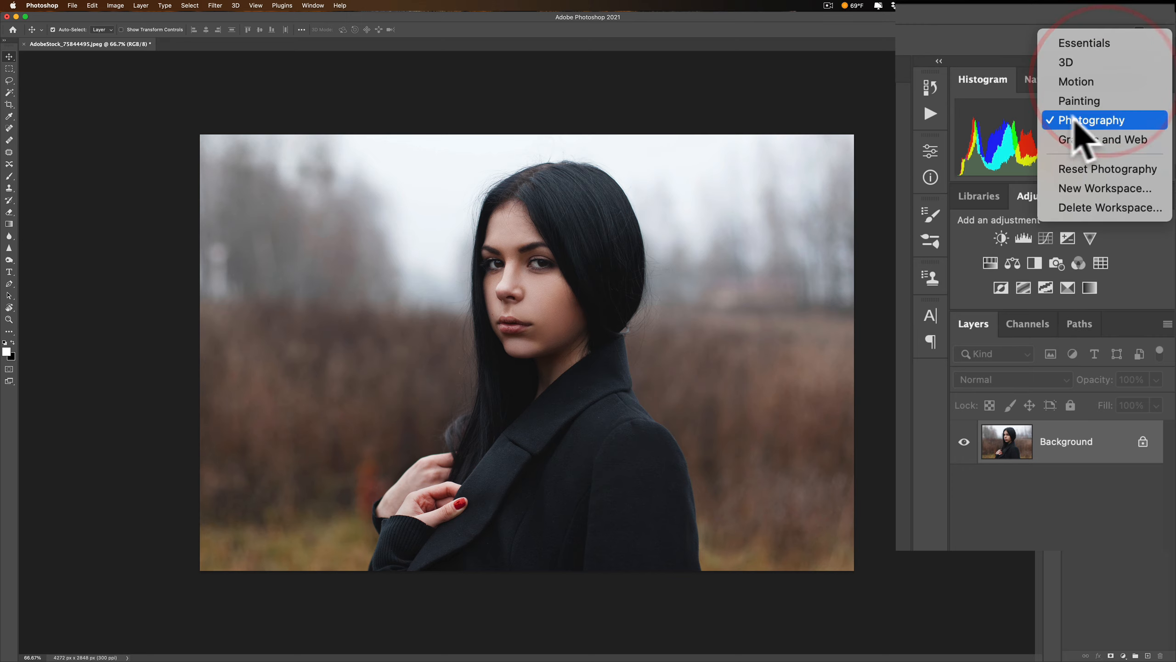
click(1000, 153)
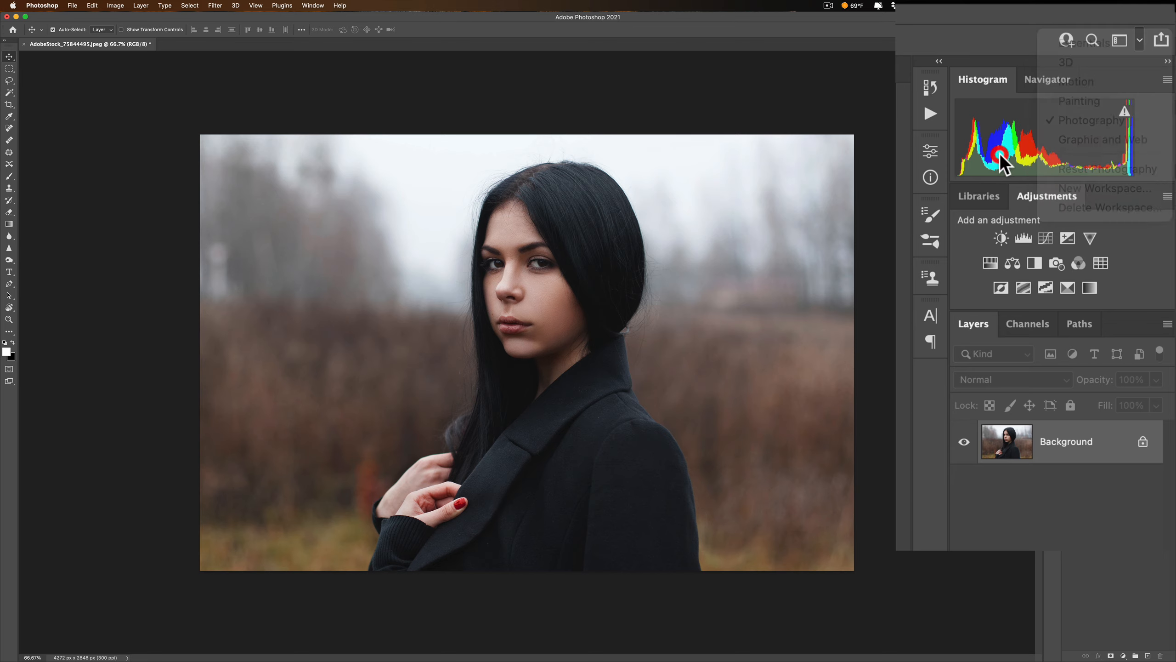
- Add a Gradient Map adjustment layer and expand the Photographic Toning presets among its Legacy Gradients
click(1092, 288)
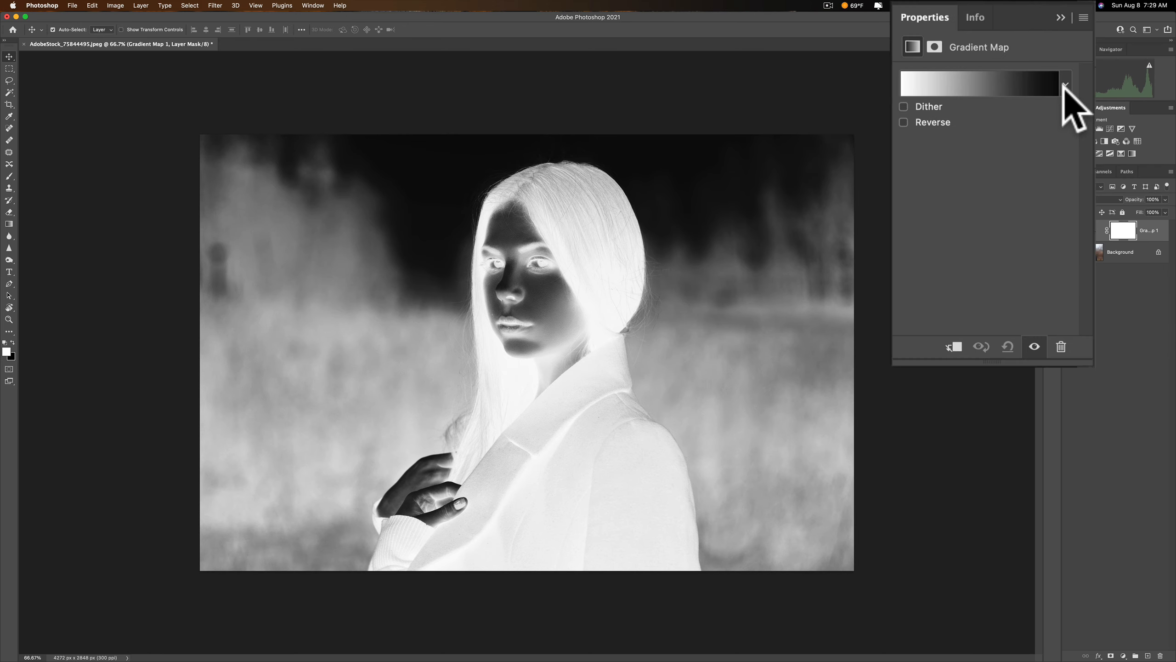
click(1065, 86)
scroll(1005, 144, up, 3)
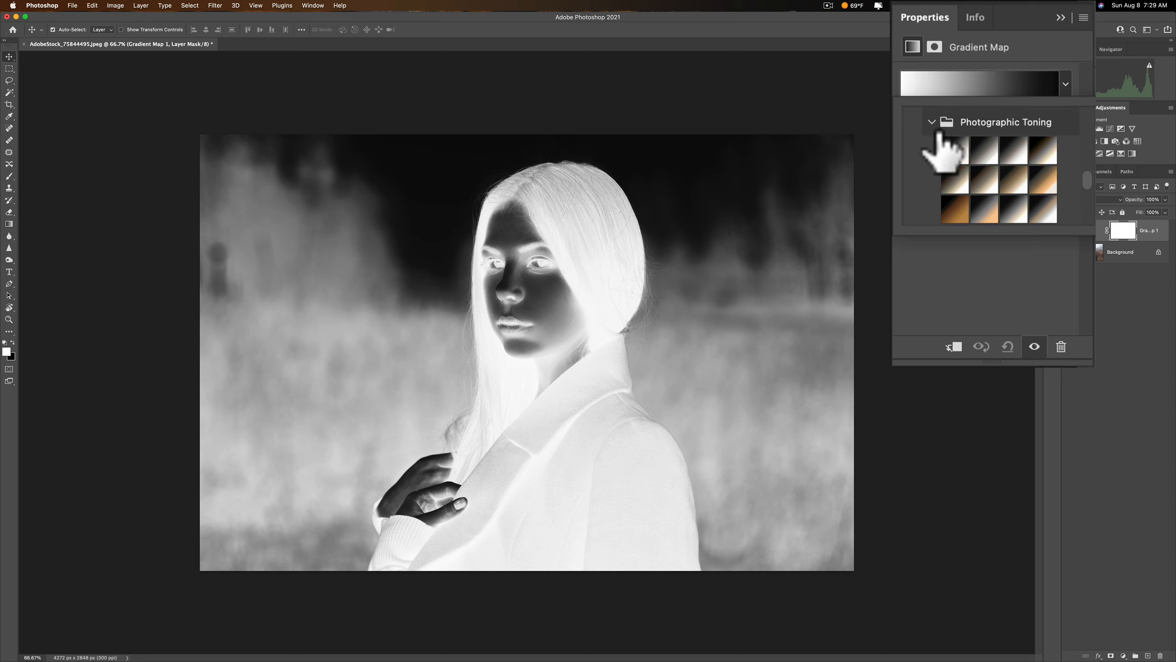
click(938, 124)
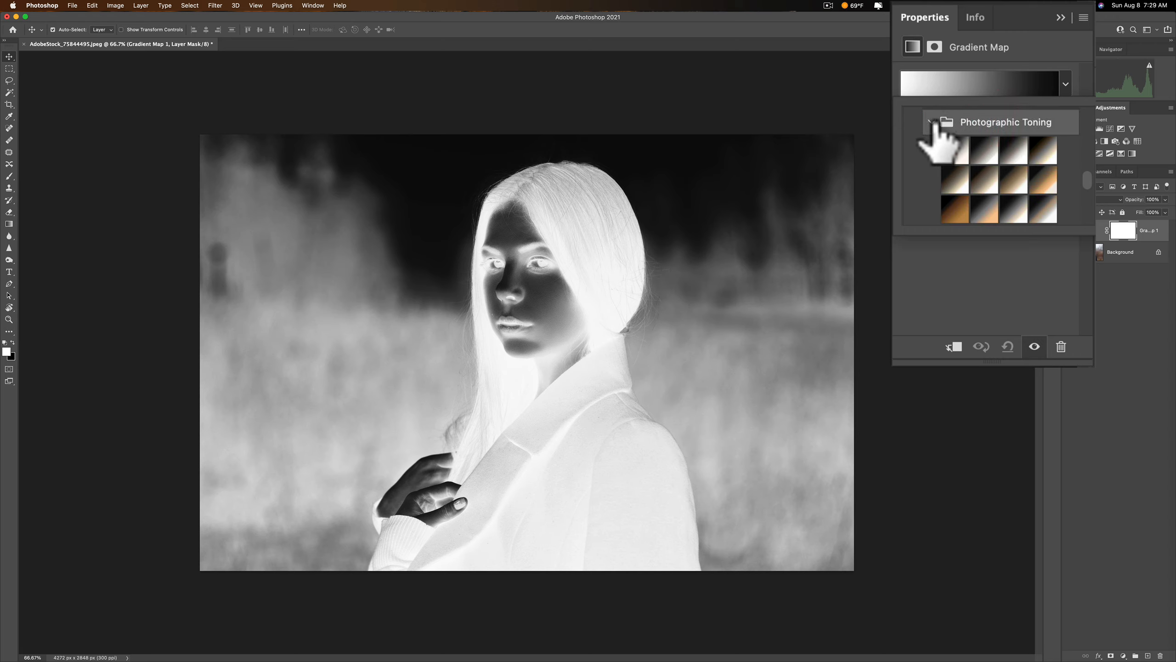
click(940, 125)
scroll(973, 144, up, 8)
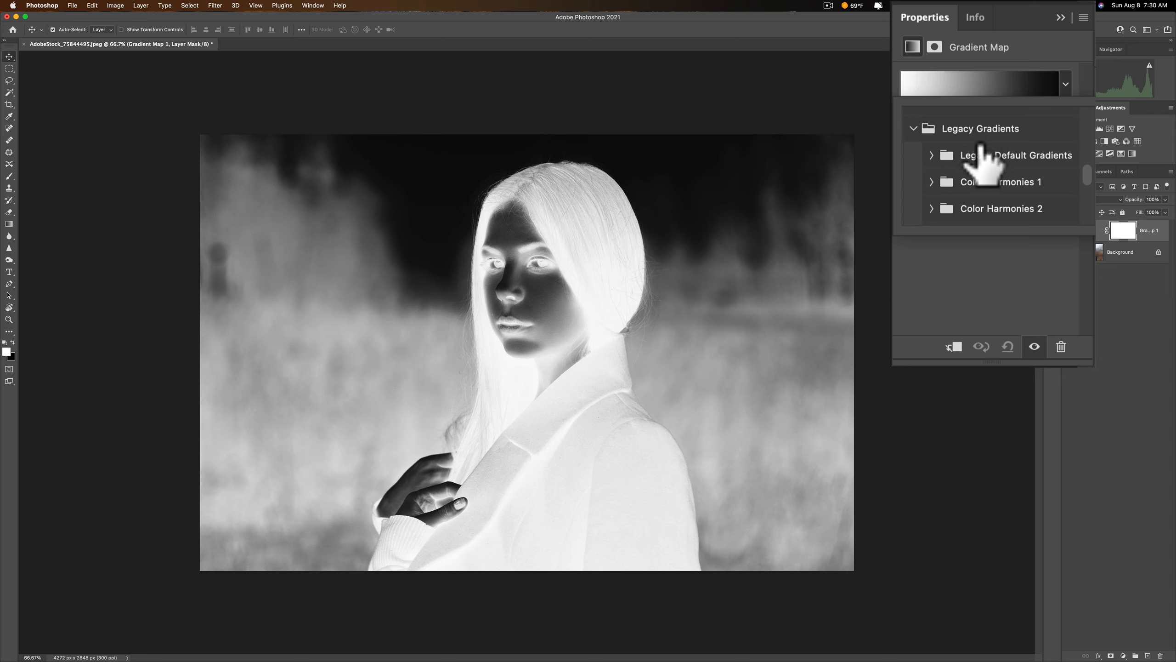
scroll(980, 145, down, 1)
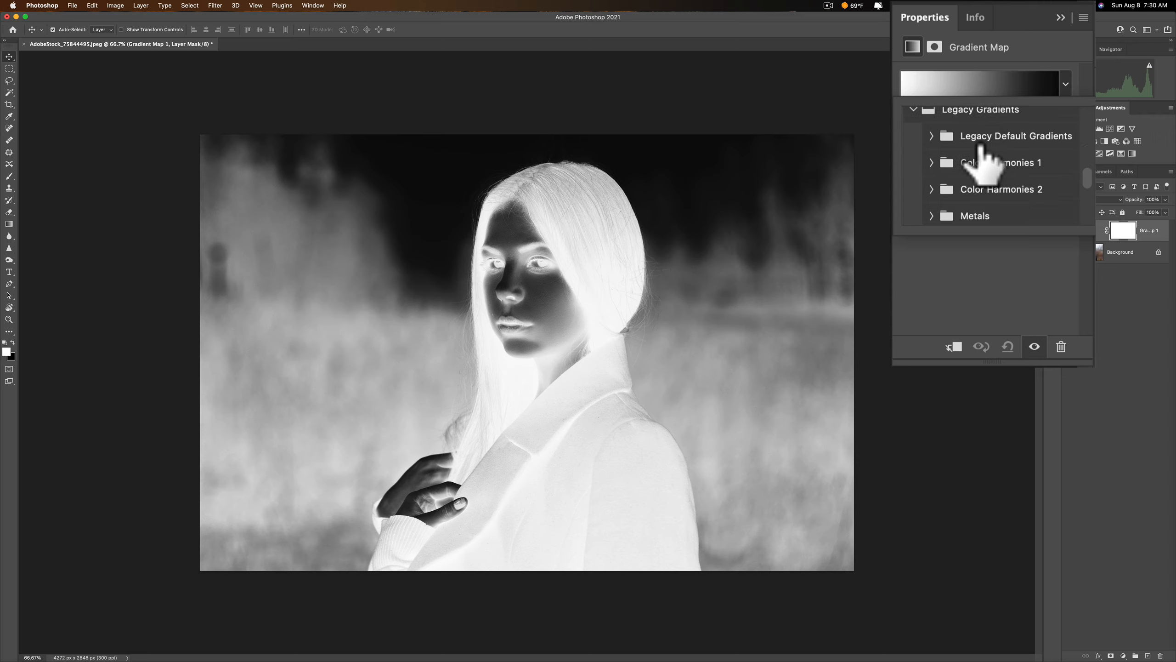
scroll(981, 148, down, 3)
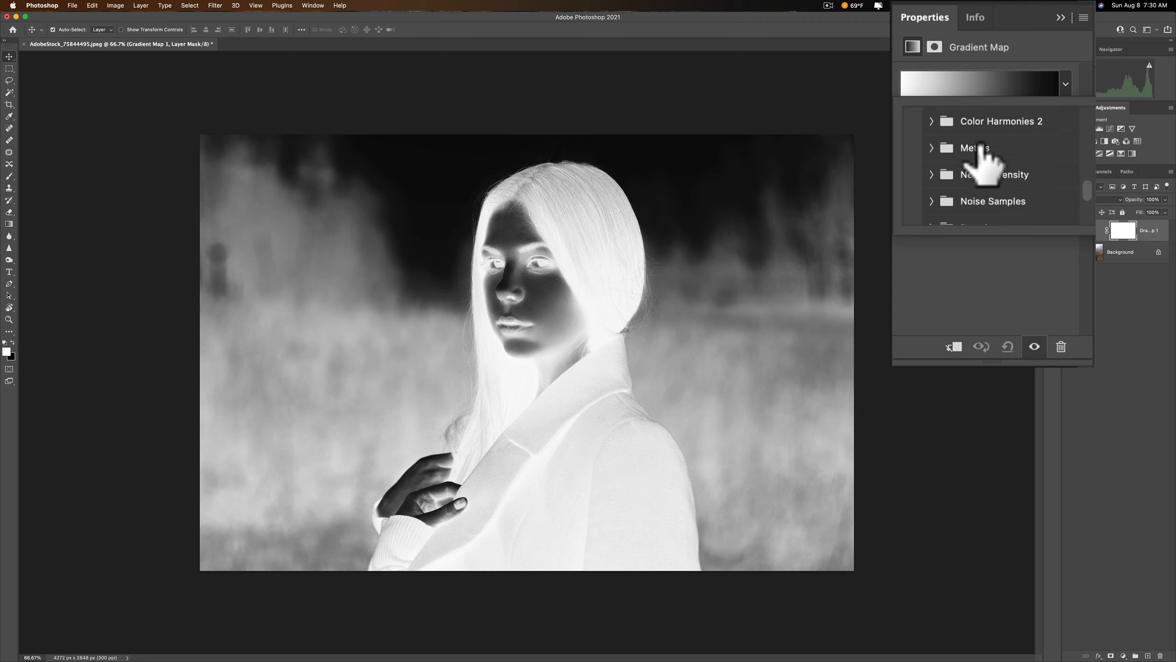
scroll(981, 146, down, 3)
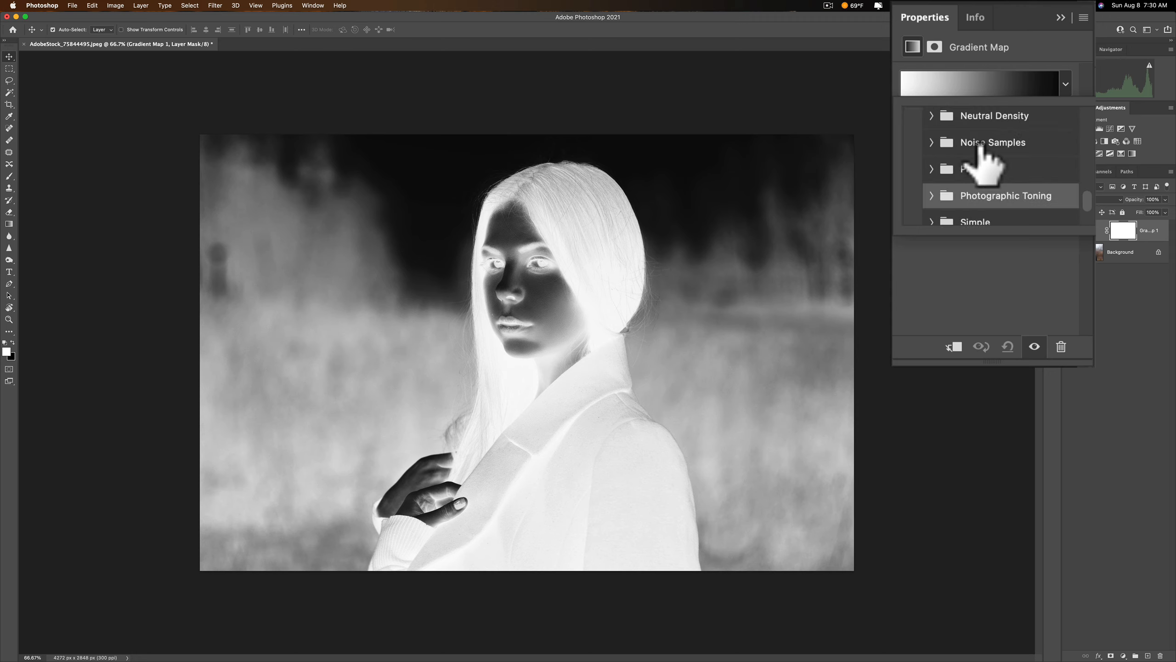
click(936, 195)
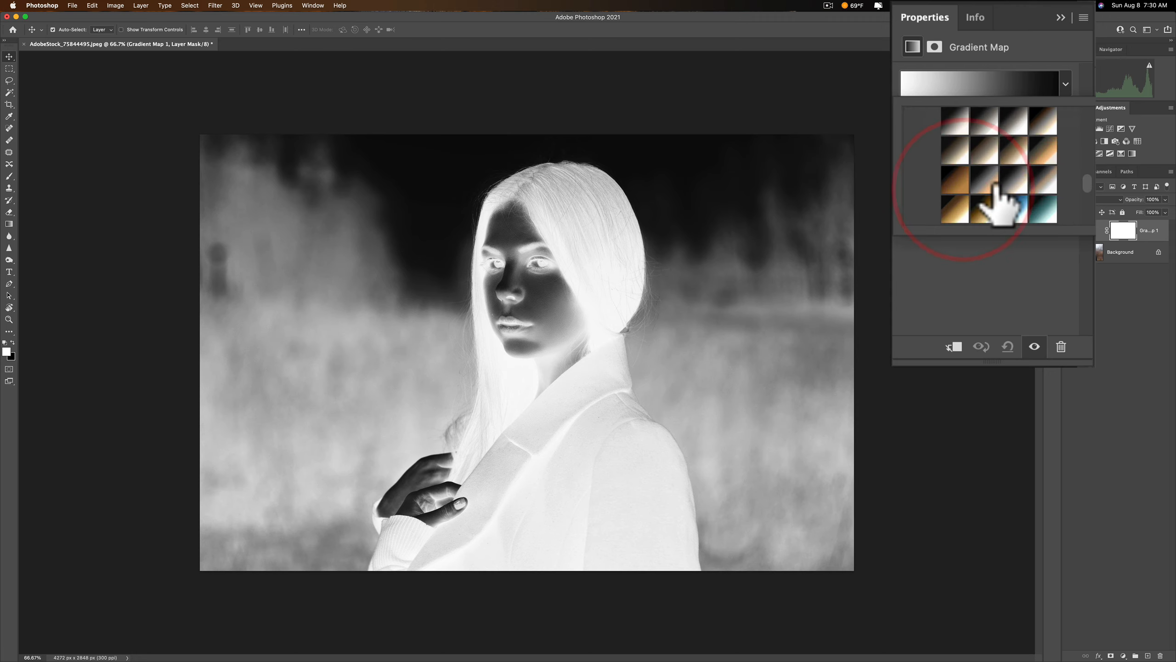
- Try out several sepia, copper, neutral and gold Photographic Toning presets on the gradient map
click(984, 179)
click(1013, 147)
click(984, 150)
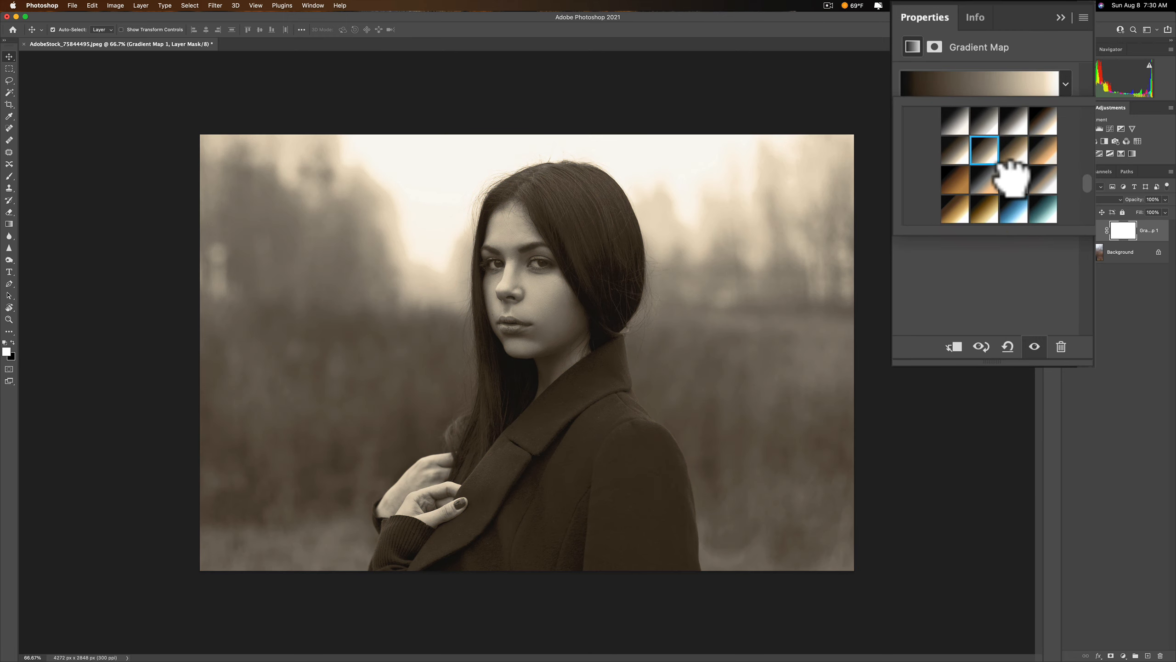
click(1012, 179)
click(1042, 151)
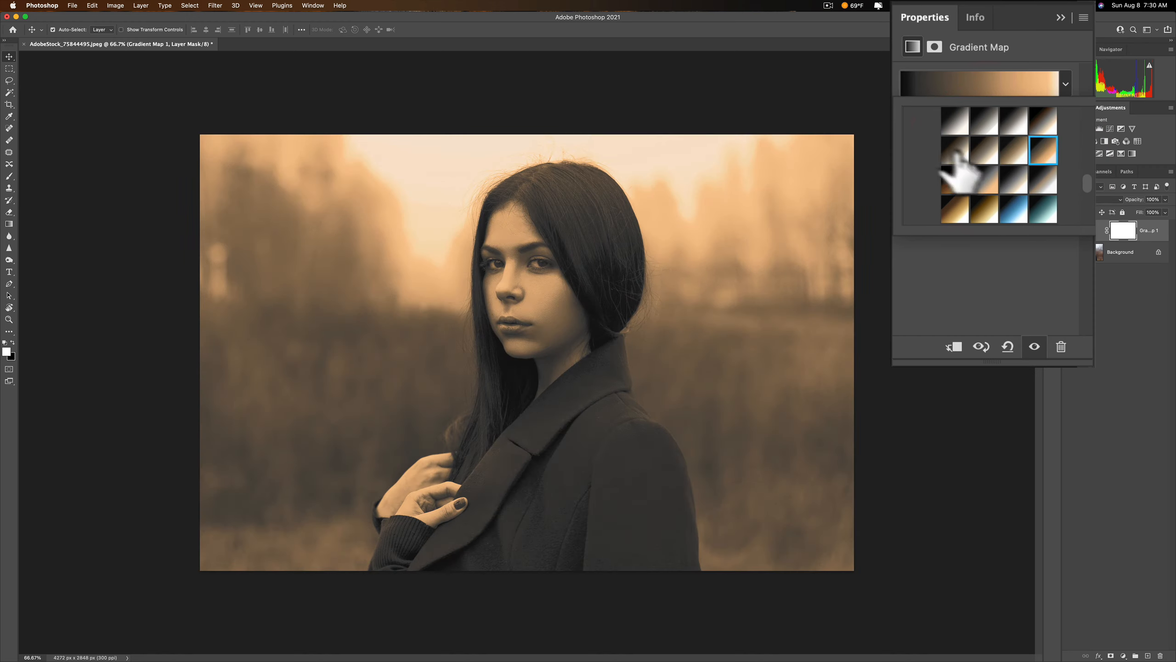
click(955, 151)
click(955, 179)
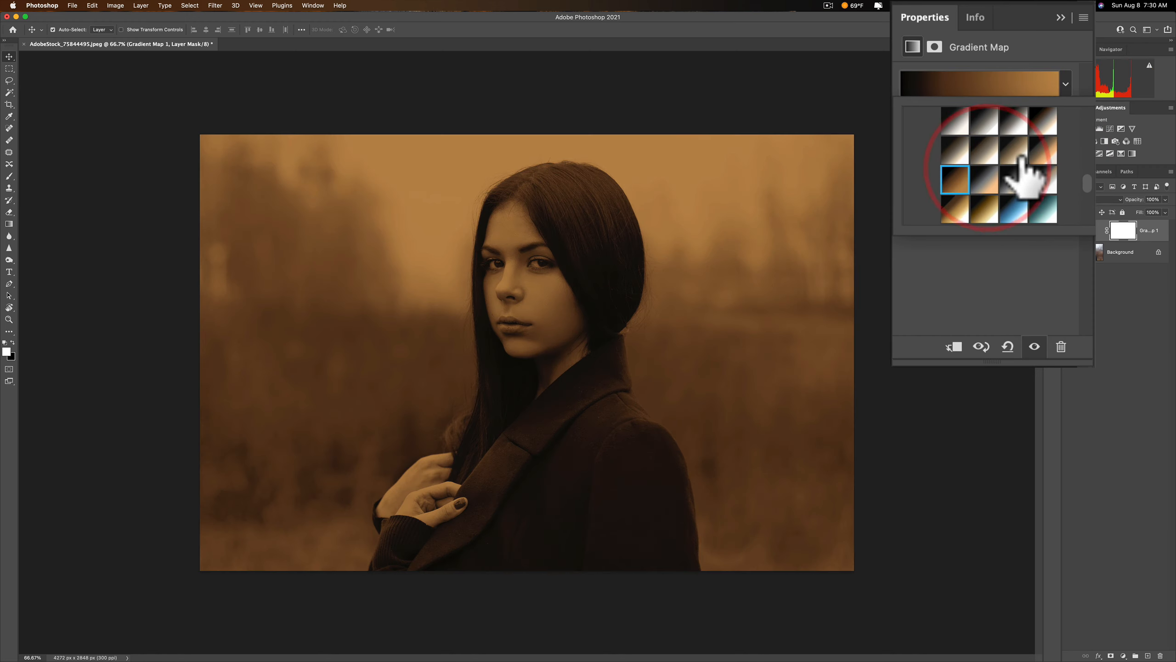
click(1014, 122)
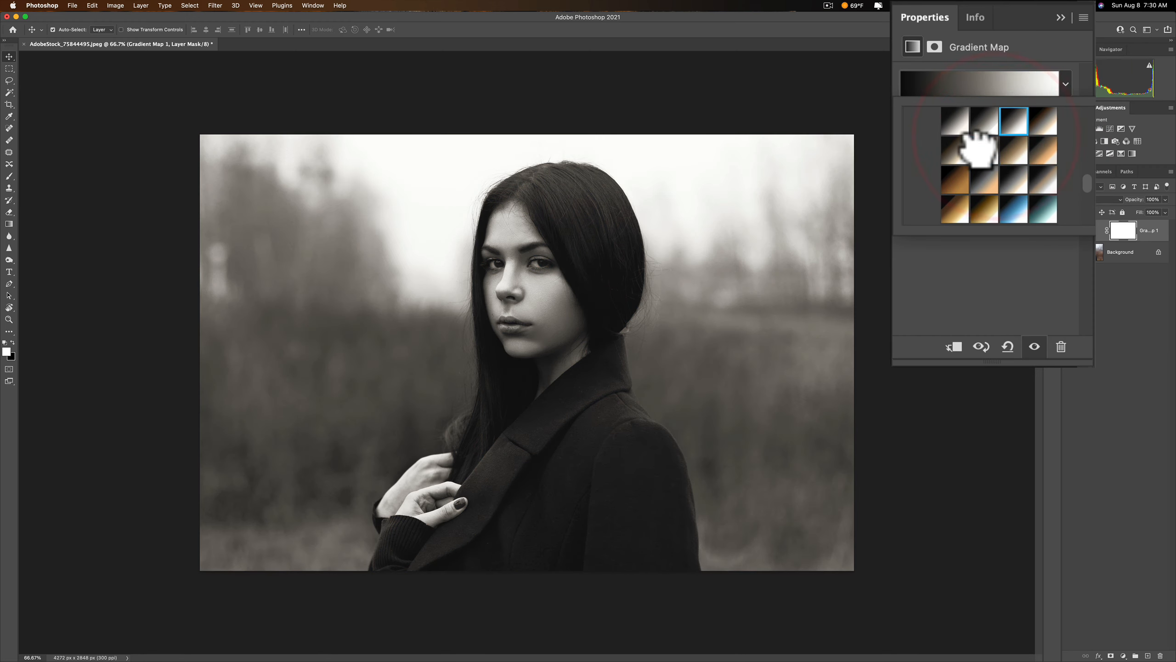
click(979, 140)
scroll(1000, 181, down, 2)
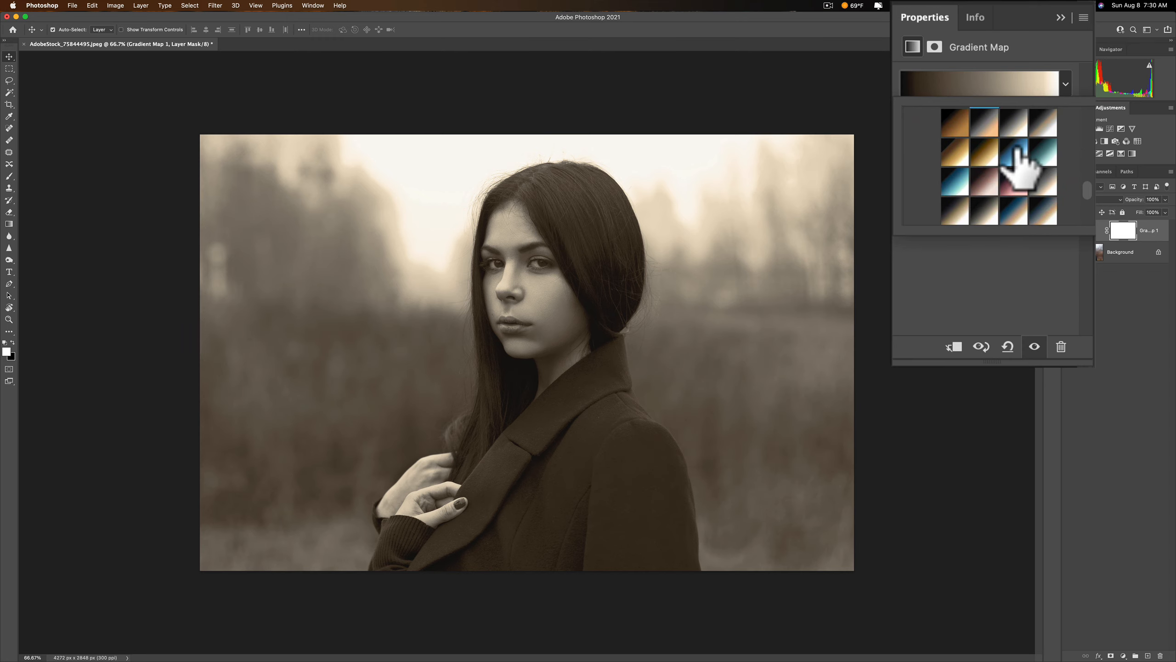
click(1015, 153)
click(984, 174)
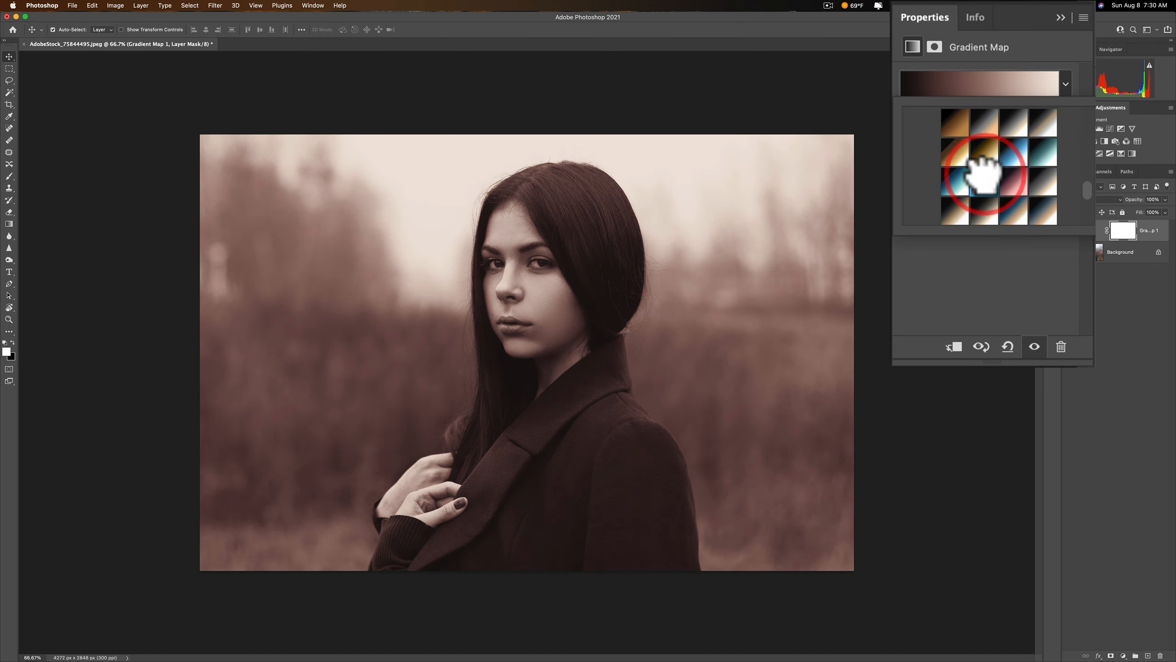
click(980, 153)
click(955, 153)
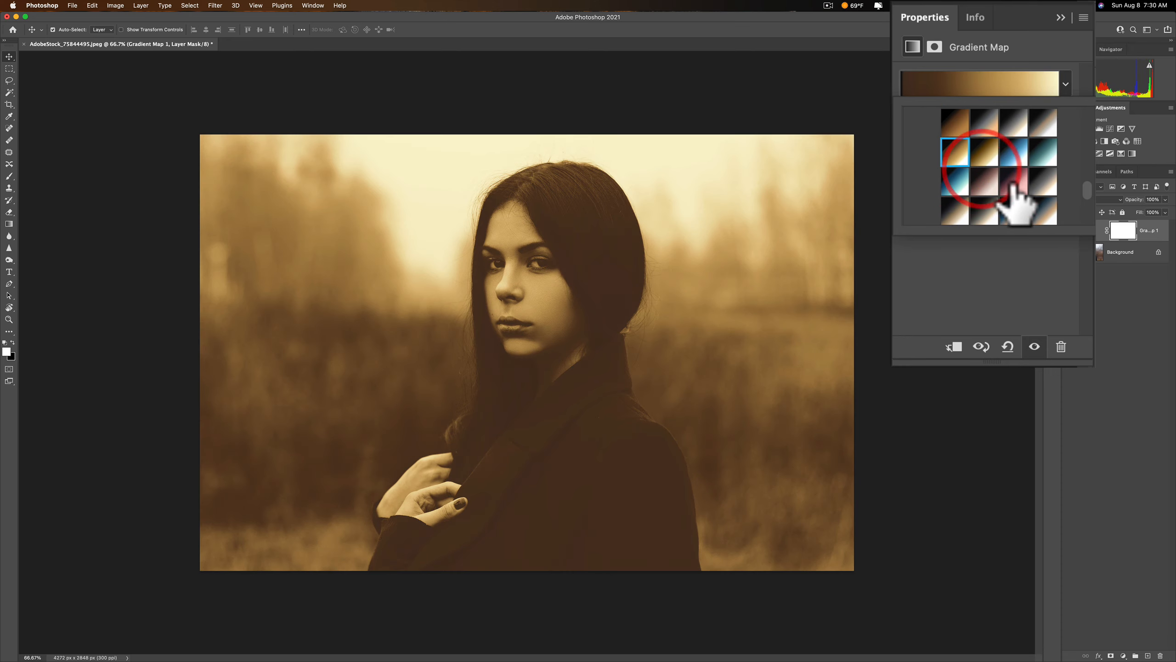
- Apply the dark blue to pale orange Photographic Toning preset to the gradient map and collapse its settings
click(1013, 210)
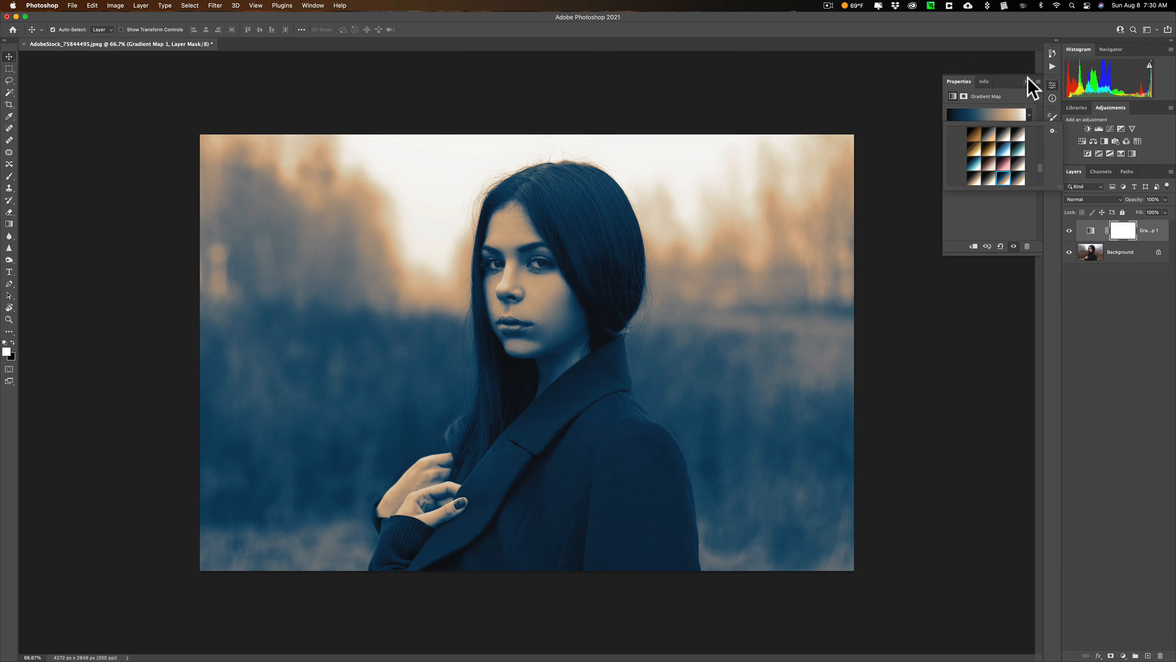
click(1027, 79)
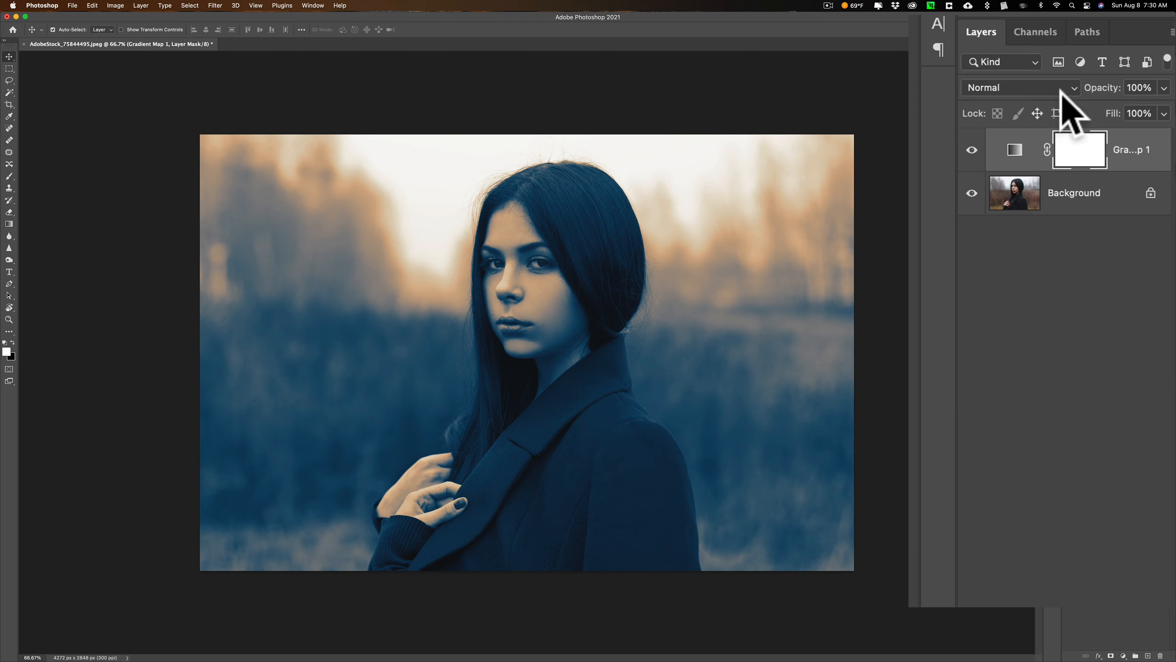
- Set the Gradient Map layer's blend mode to Color and its opacity to 70%
click(1027, 88)
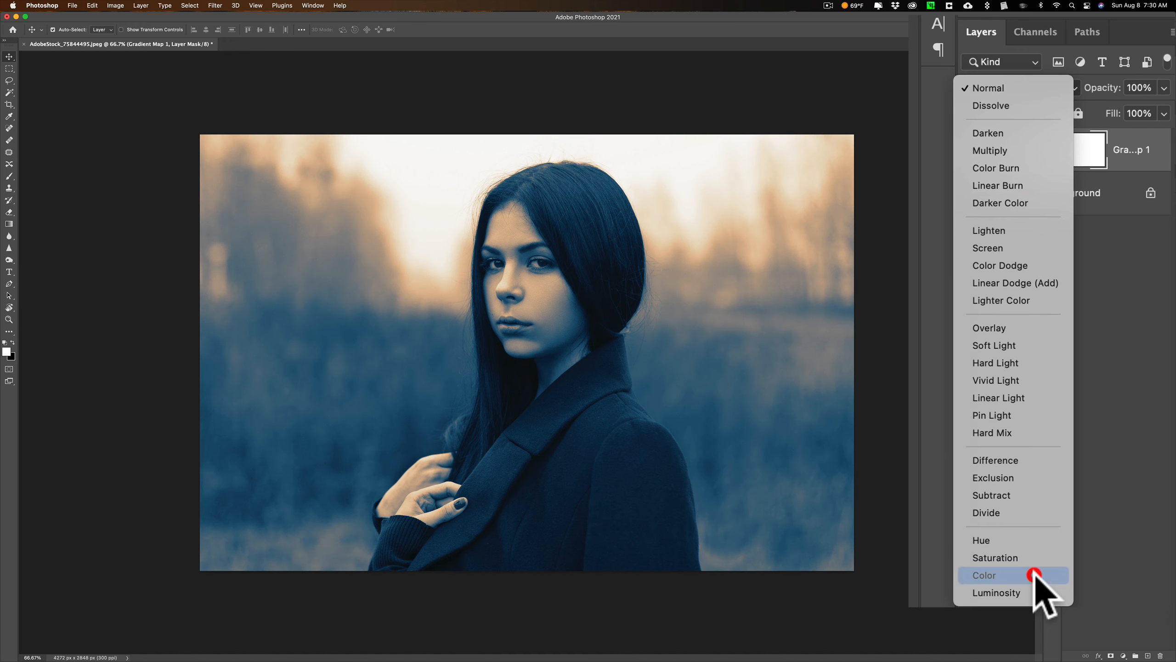
click(1034, 575)
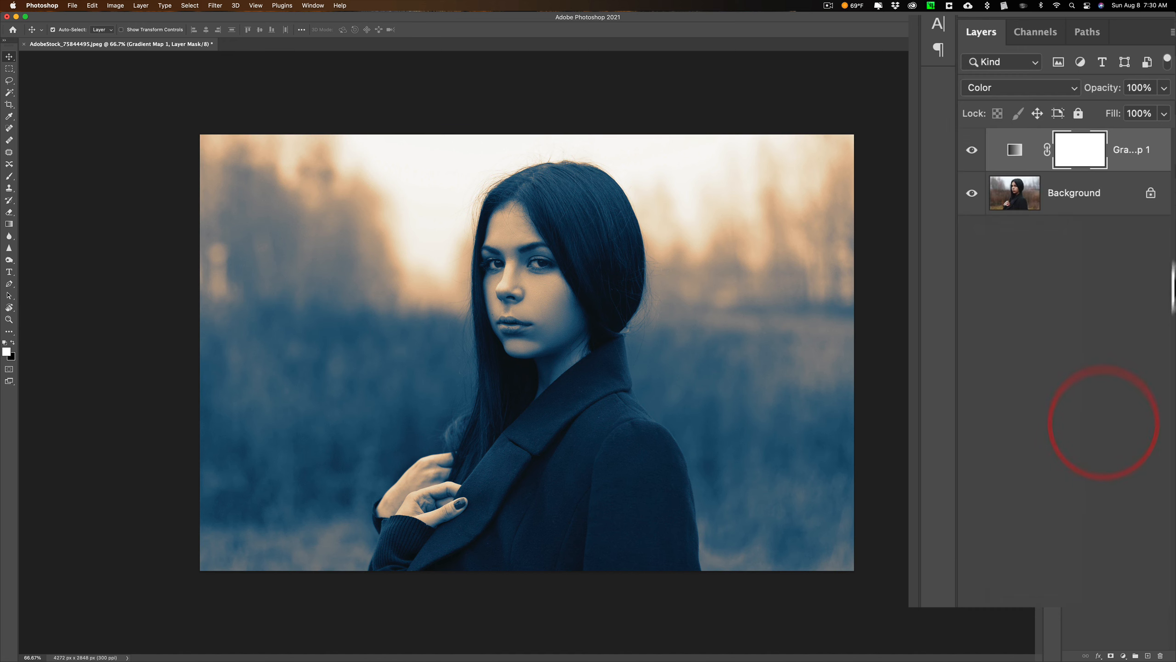
drag(1110, 89, 1074, 86)
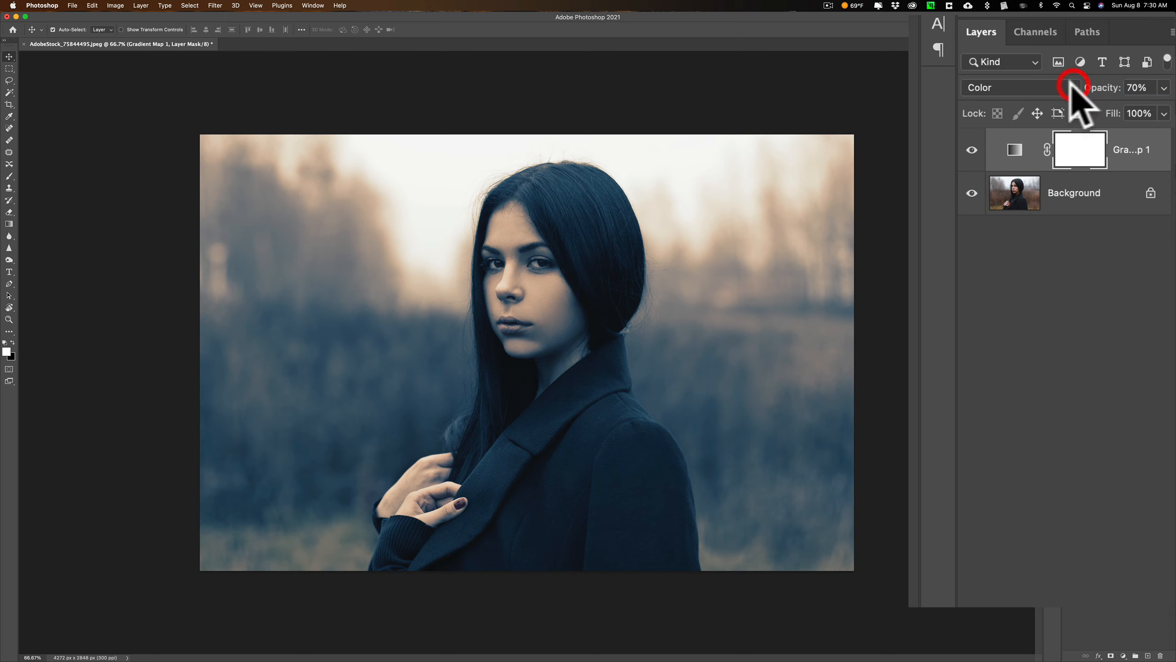
- Compare the portrait with and without the Gradient Map layer by toggling that layer's visibility
click(972, 150)
click(972, 150)
click(972, 150)
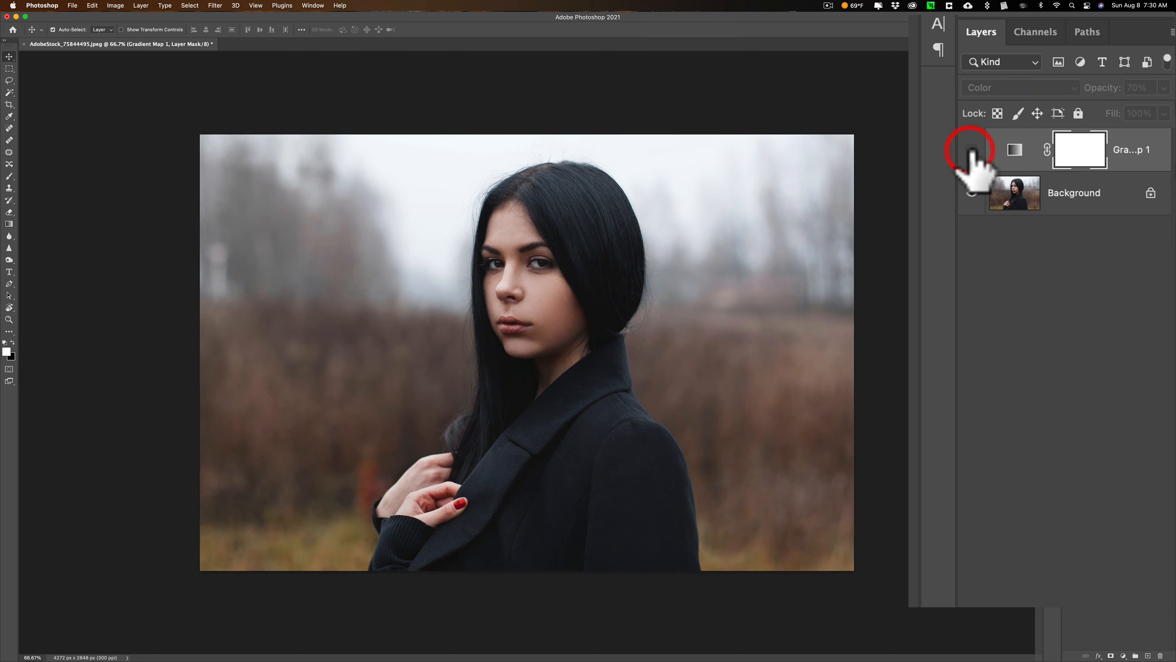
click(972, 151)
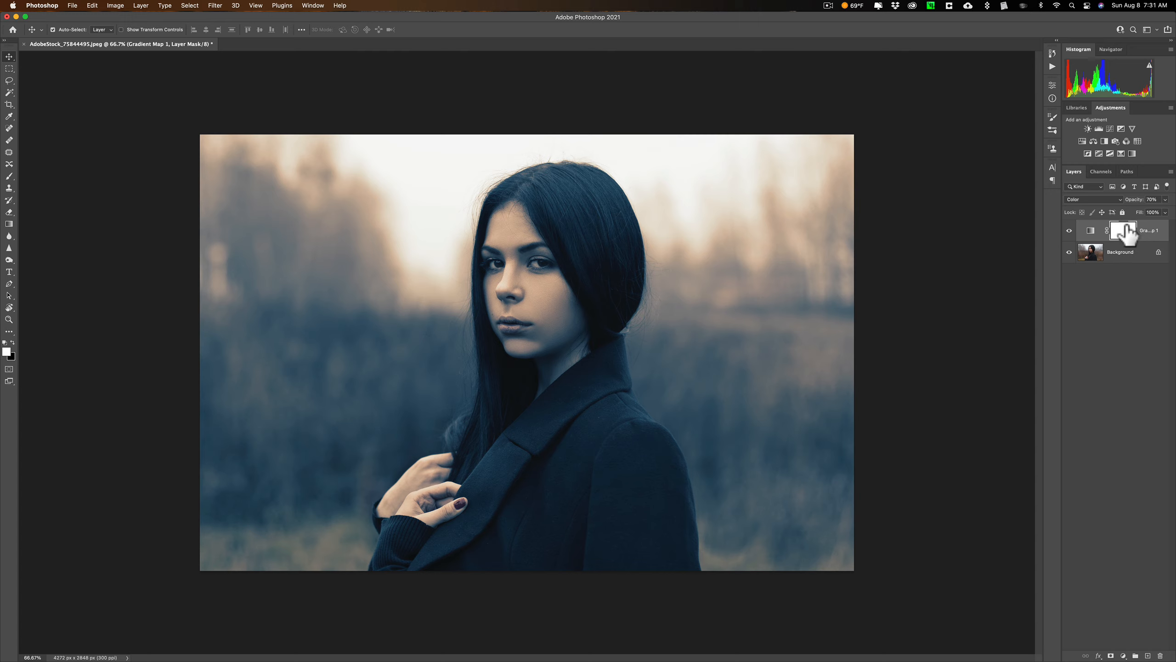
- Start a Color Lookup Tables export in CUBE format with 128 grid points at High quality
click(79, 9)
mouse_move(111, 131)
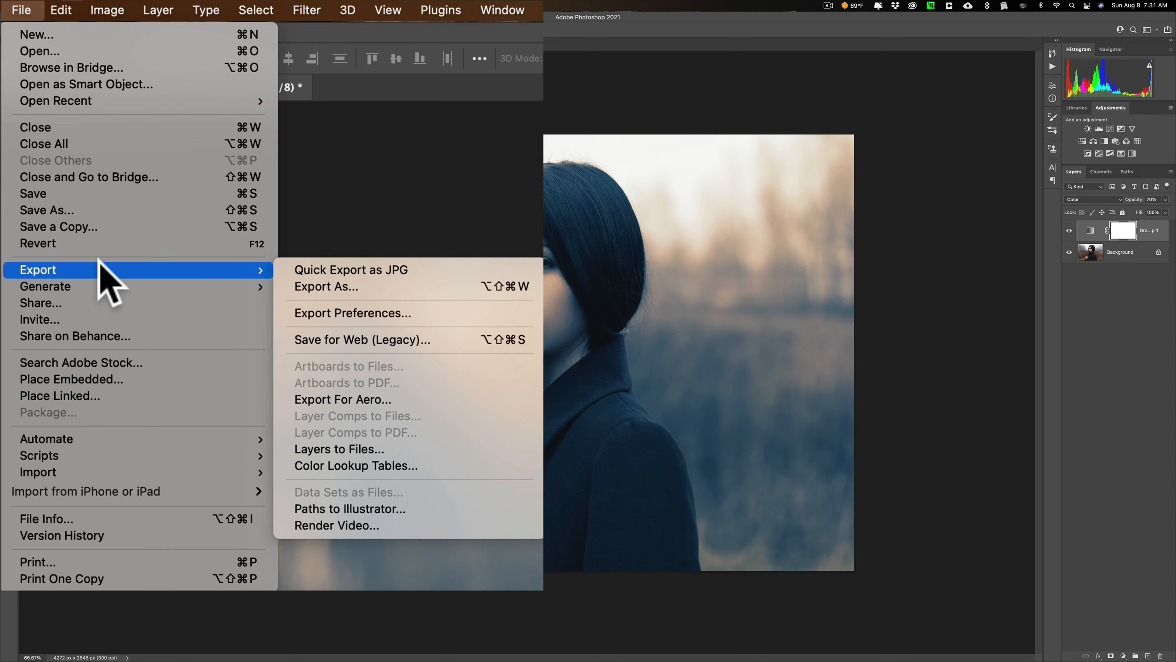
click(344, 465)
drag(566, 245, 518, 119)
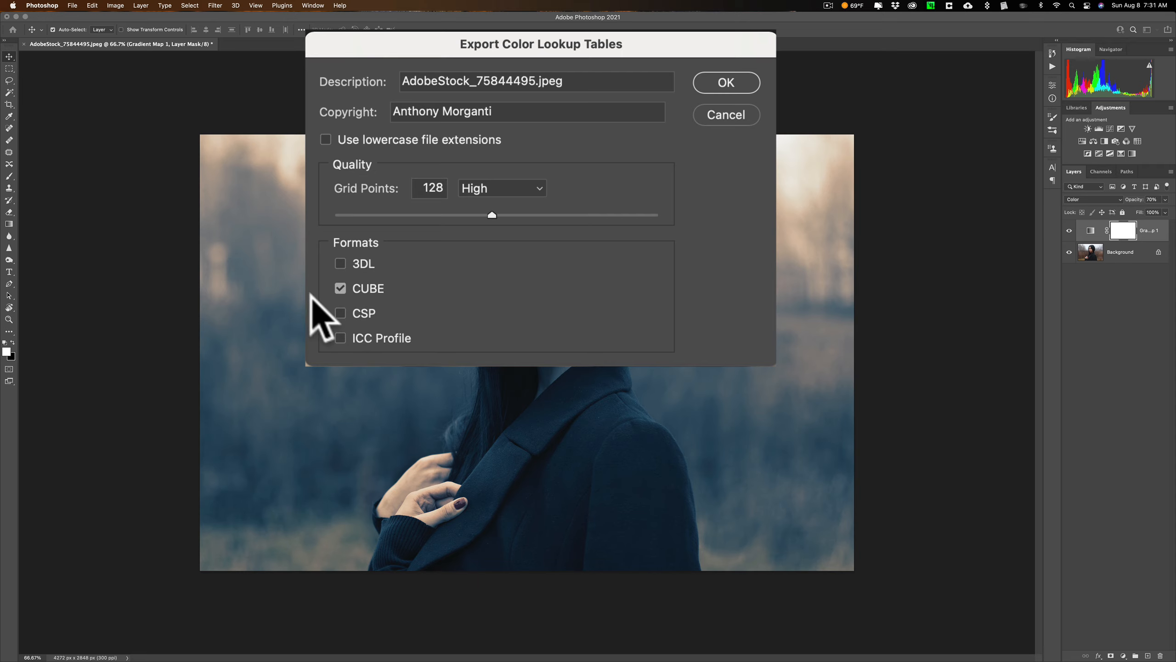
click(723, 85)
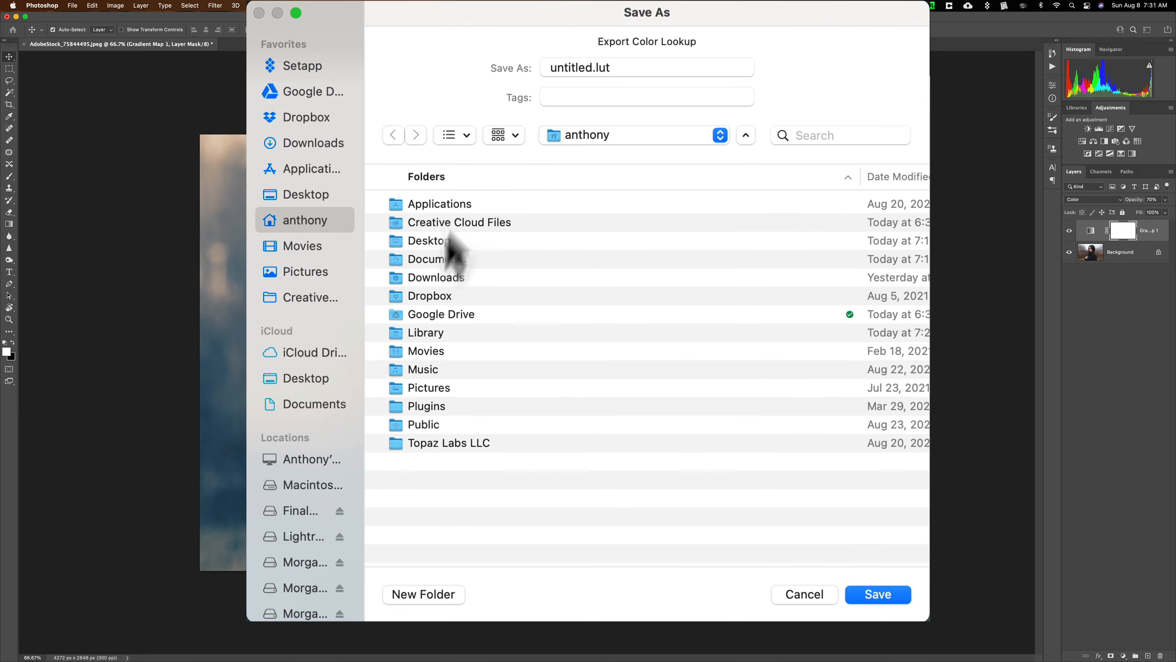
- Save the exported color lookup to the iCloud Desktop folder as "My Look.lut"
click(307, 375)
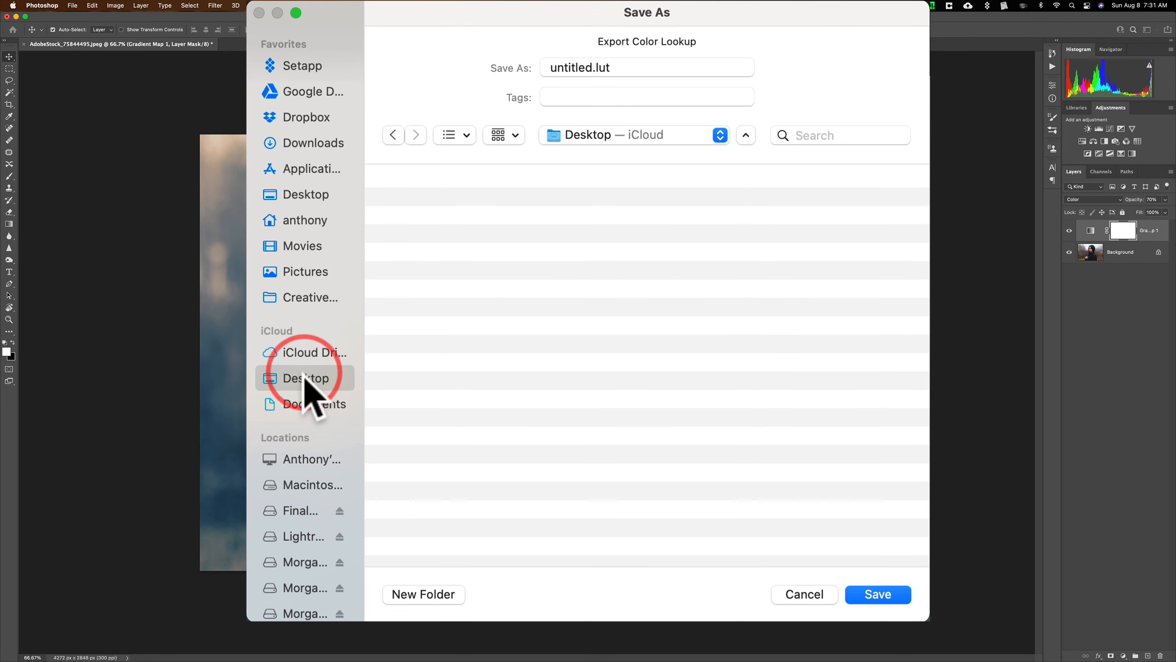
double_click(595, 67)
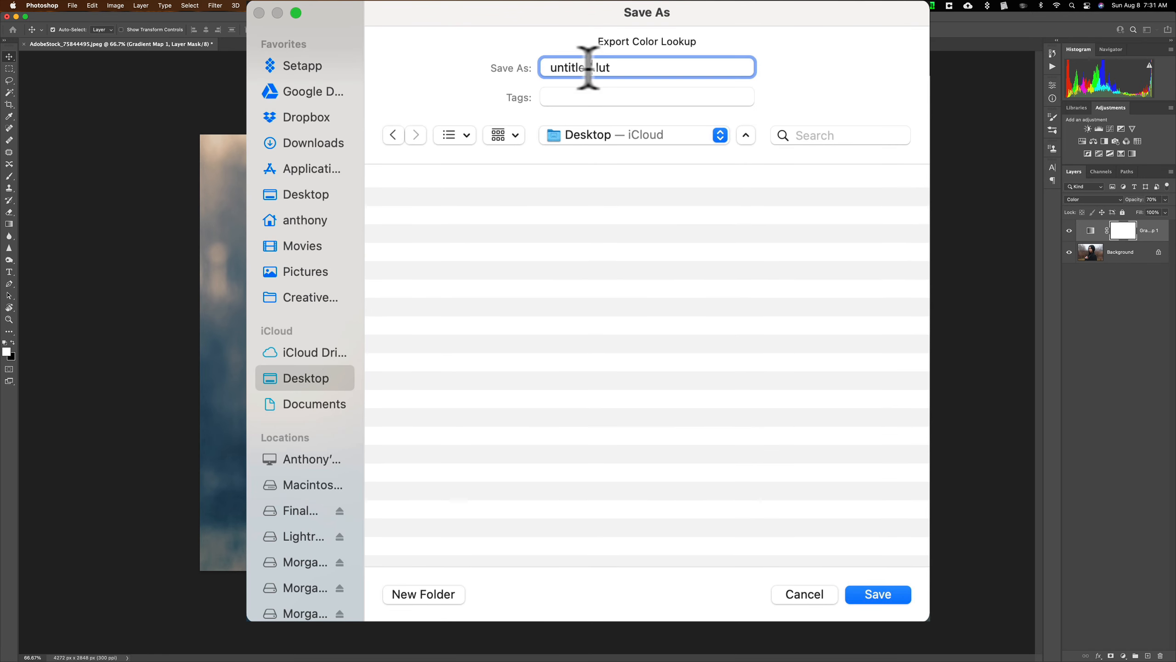
text(MY)
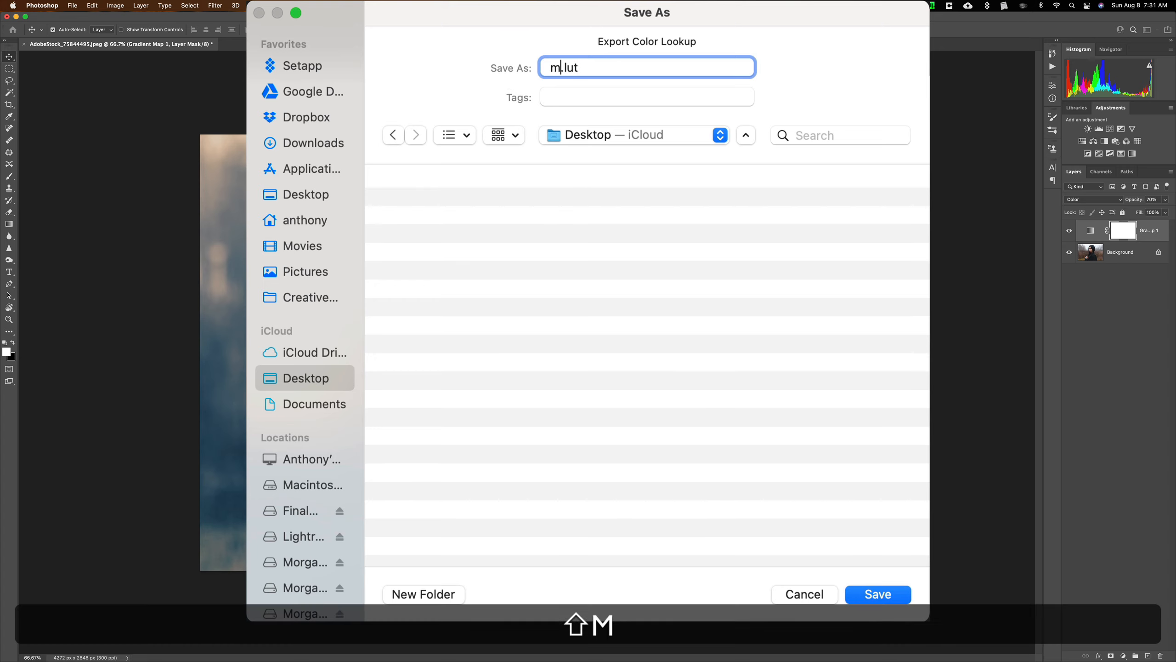
key(BackSpace)
key(BackSpace)
text(My)
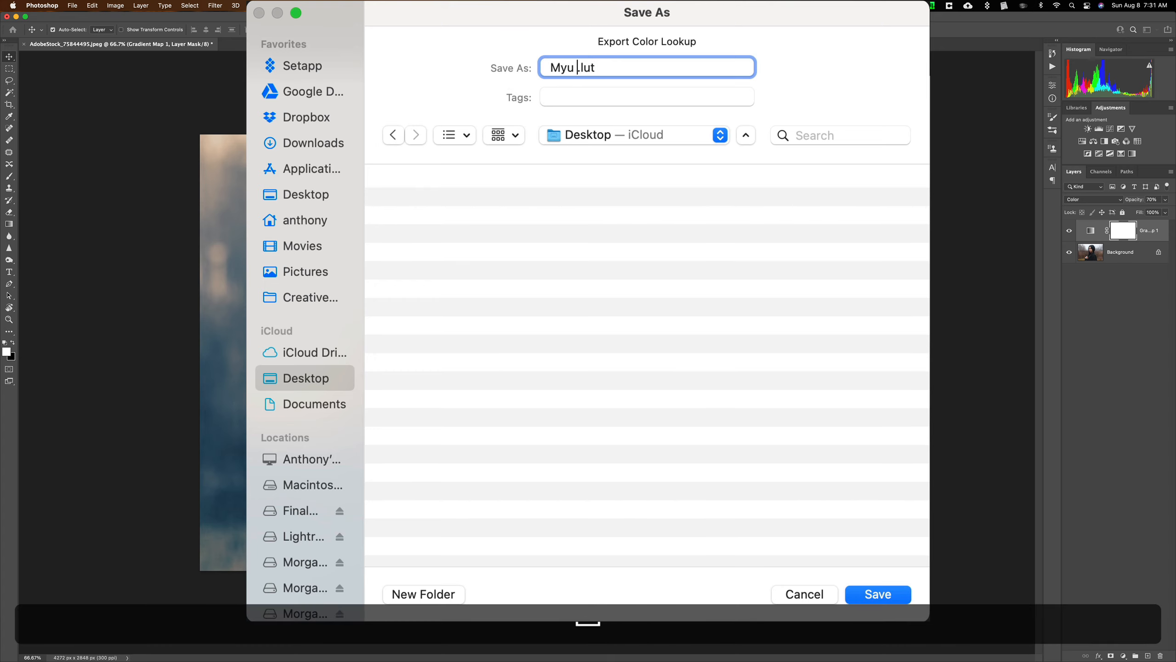
key(BackSpace)
text(Look)
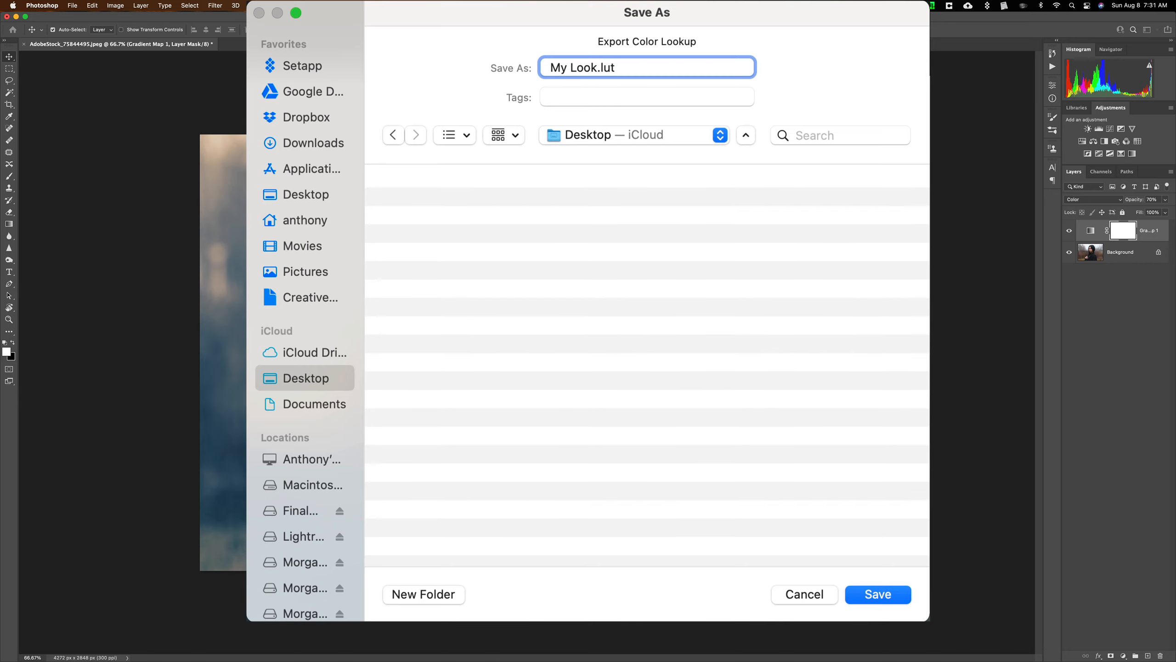
click(888, 590)
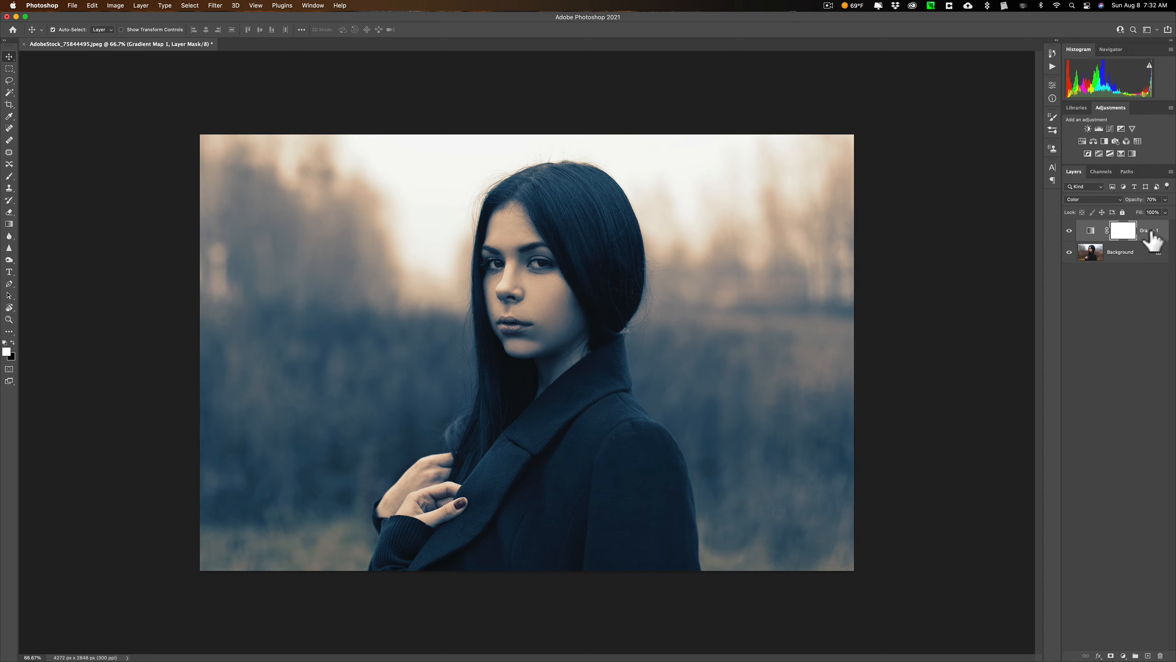
- Delete the Gradient Map layer and add a Color Lookup adjustment layer above the Background
drag(1144, 236, 1162, 656)
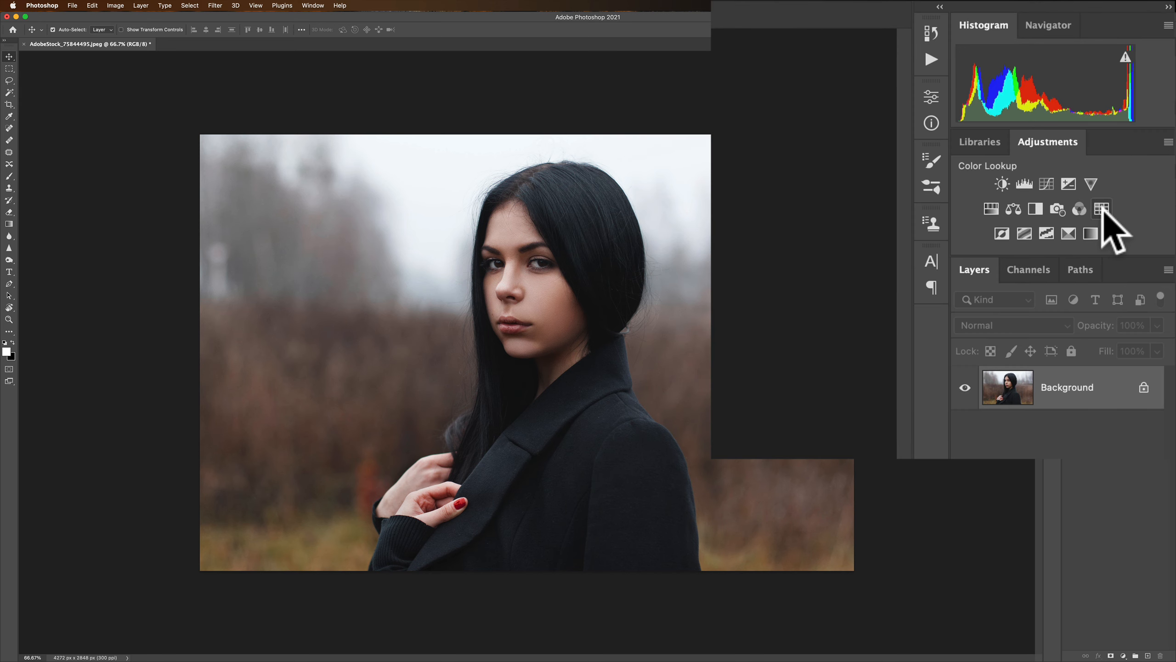
click(1102, 209)
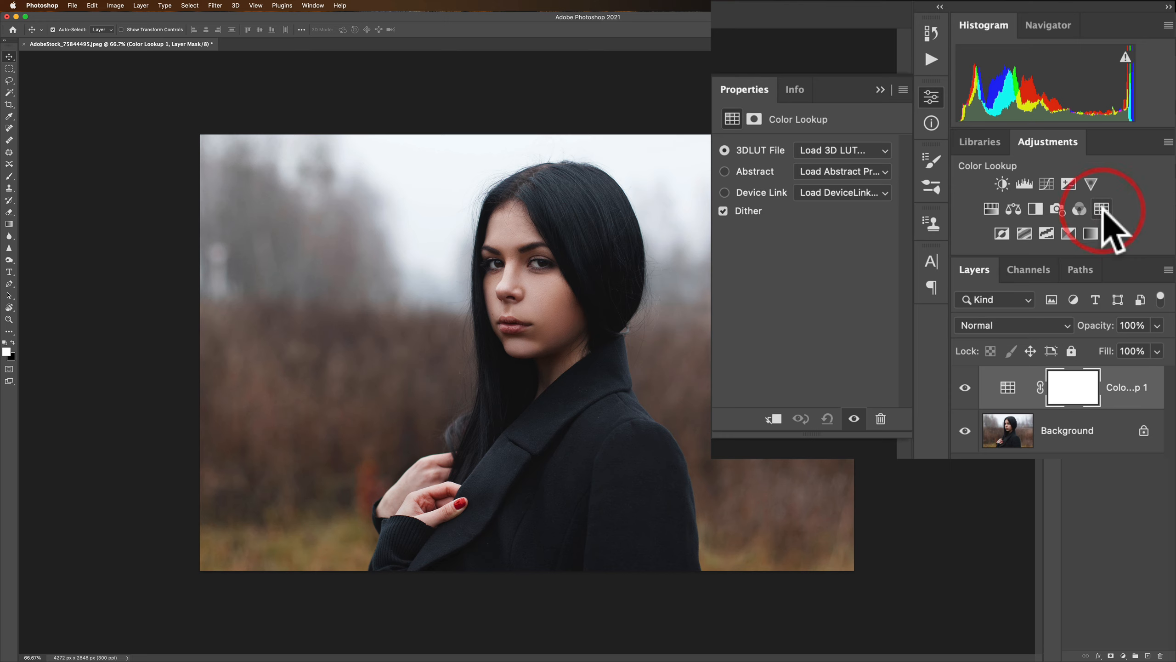
- Load "My Look.CUBE" from the iCloud Desktop folder as the Color Lookup layer's 3DLUT file and collapse the adjustment's properties
click(836, 151)
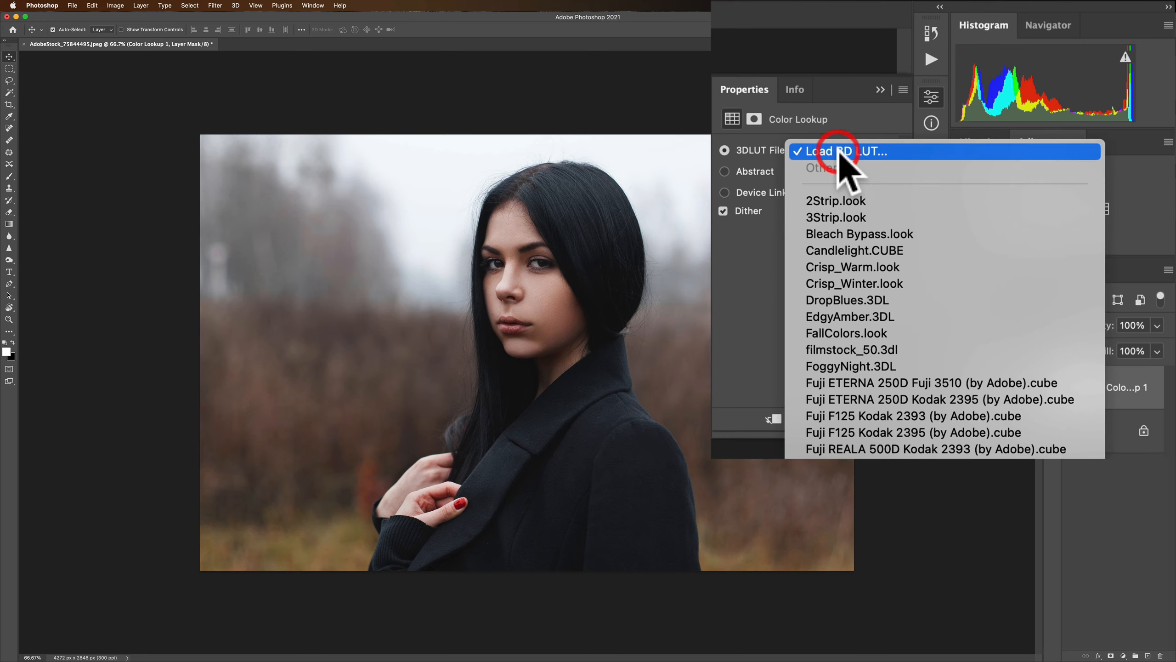
click(829, 152)
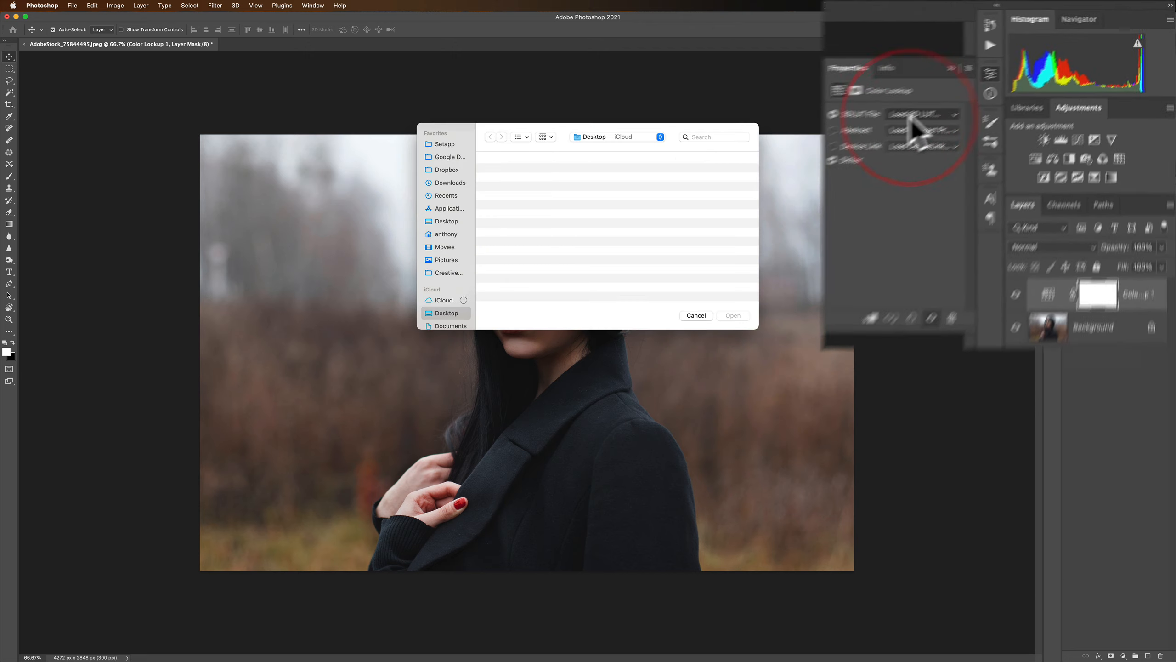
click(442, 117)
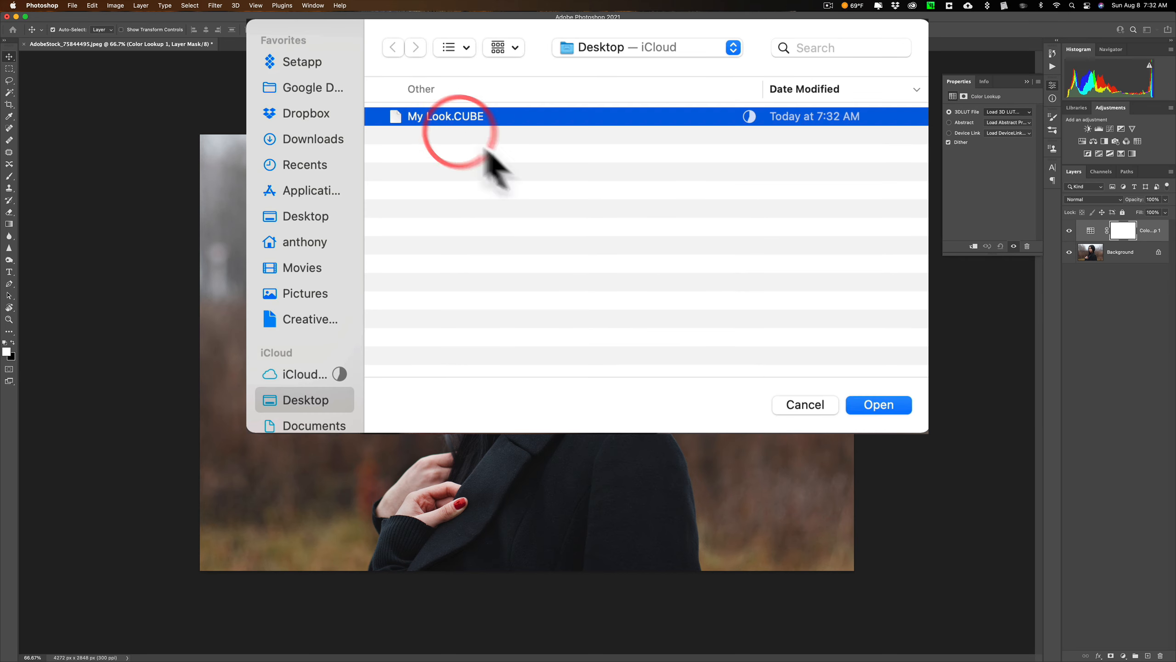
click(878, 404)
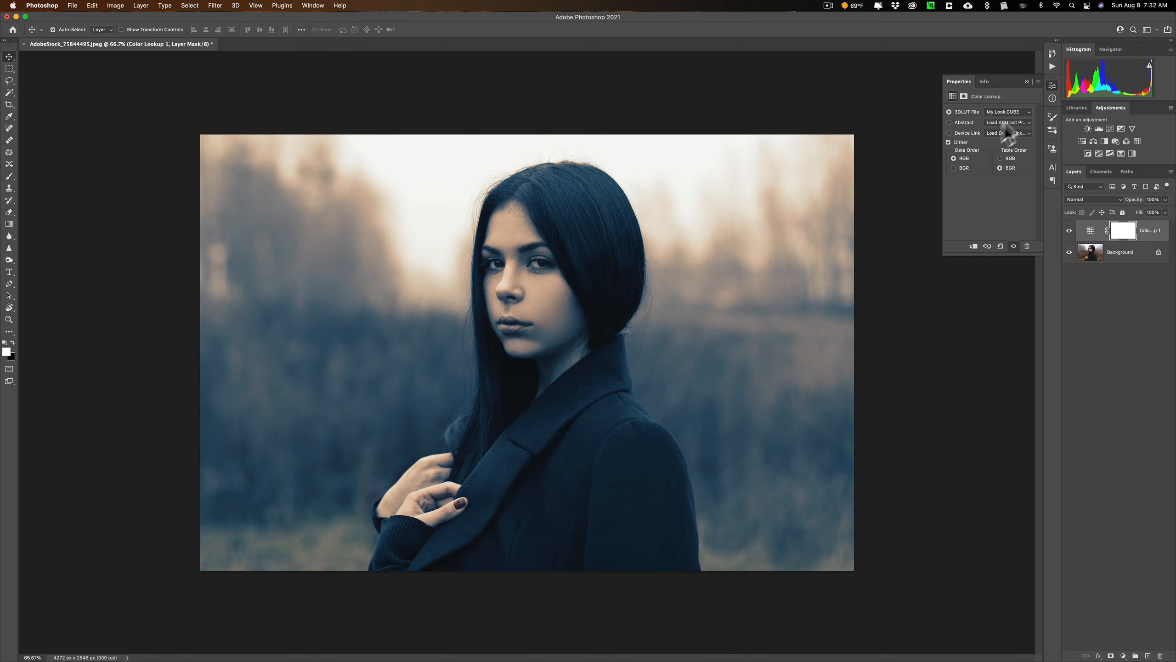
click(1026, 81)
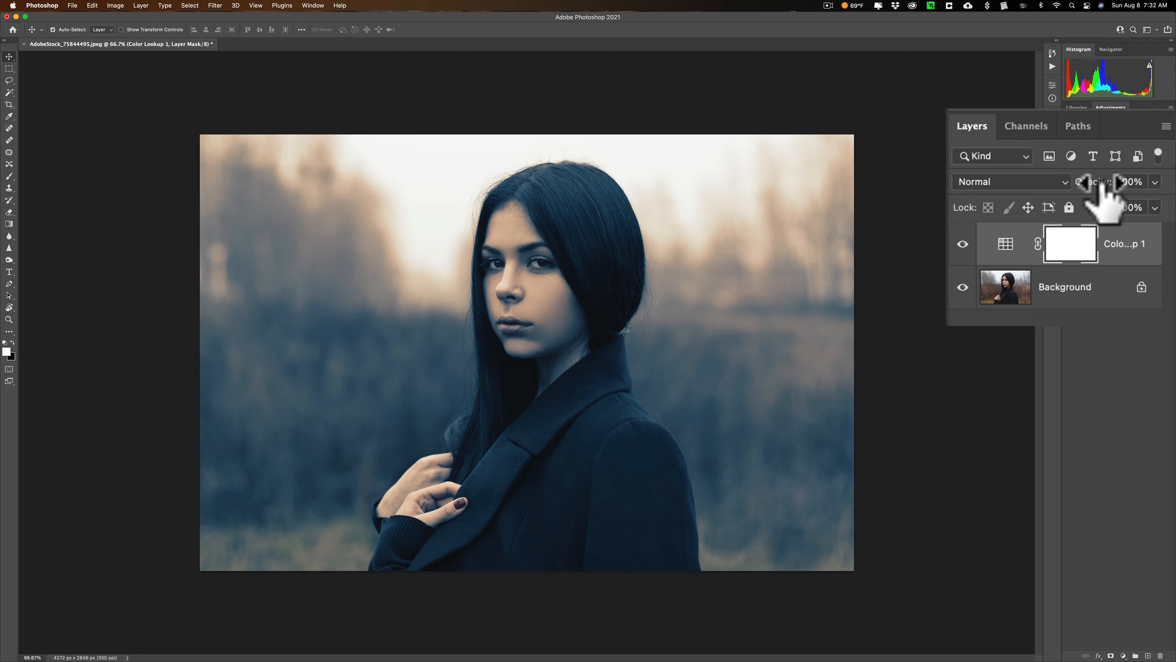
- Compare the portrait with and without the Color Lookup layer by toggling its visibility, keeping the layer opacity at 100%
mouse_move(1103, 184)
mouse_down()
mouse_move(1068, 186)
mouse_move(1116, 187)
mouse_up()
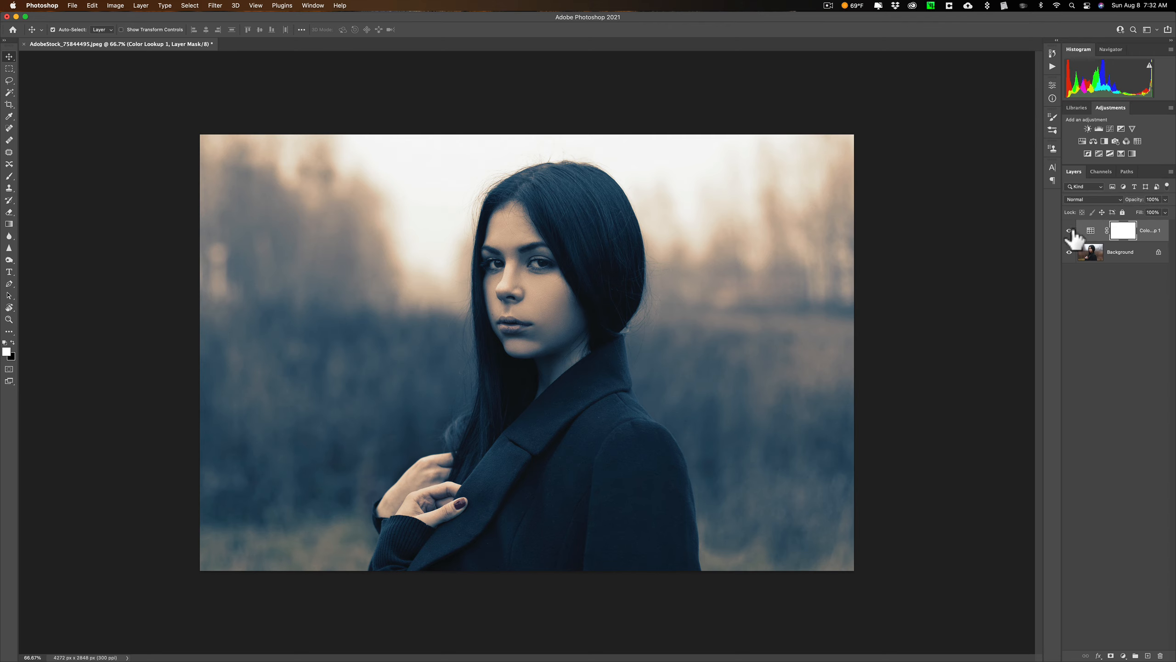
click(1069, 231)
click(1070, 231)
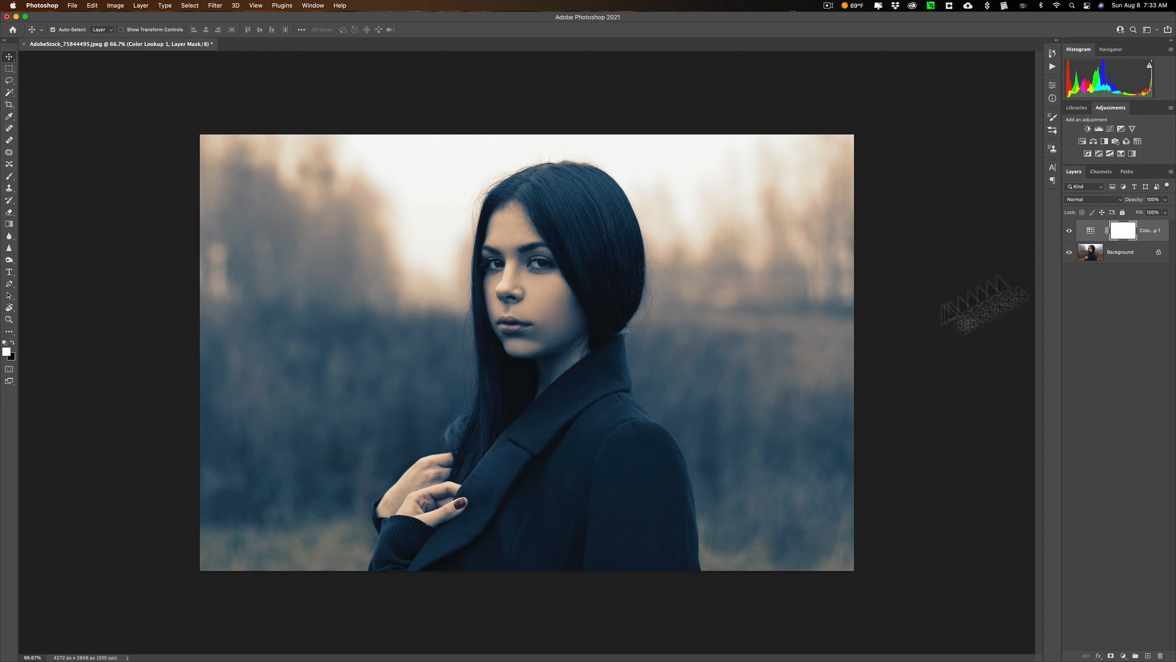
- Switch to Luminar AI and load "My Look.CUBE" from the iCloud Desktop folder as a custom LUT in the Mood tool
click(15, 17)
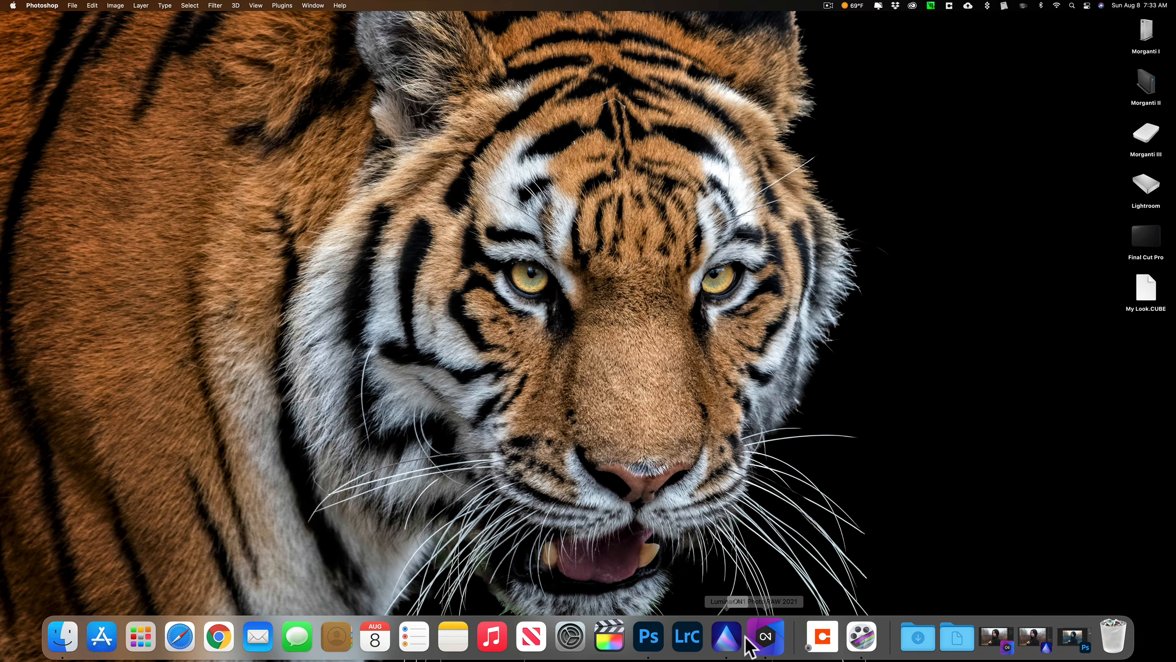
click(722, 636)
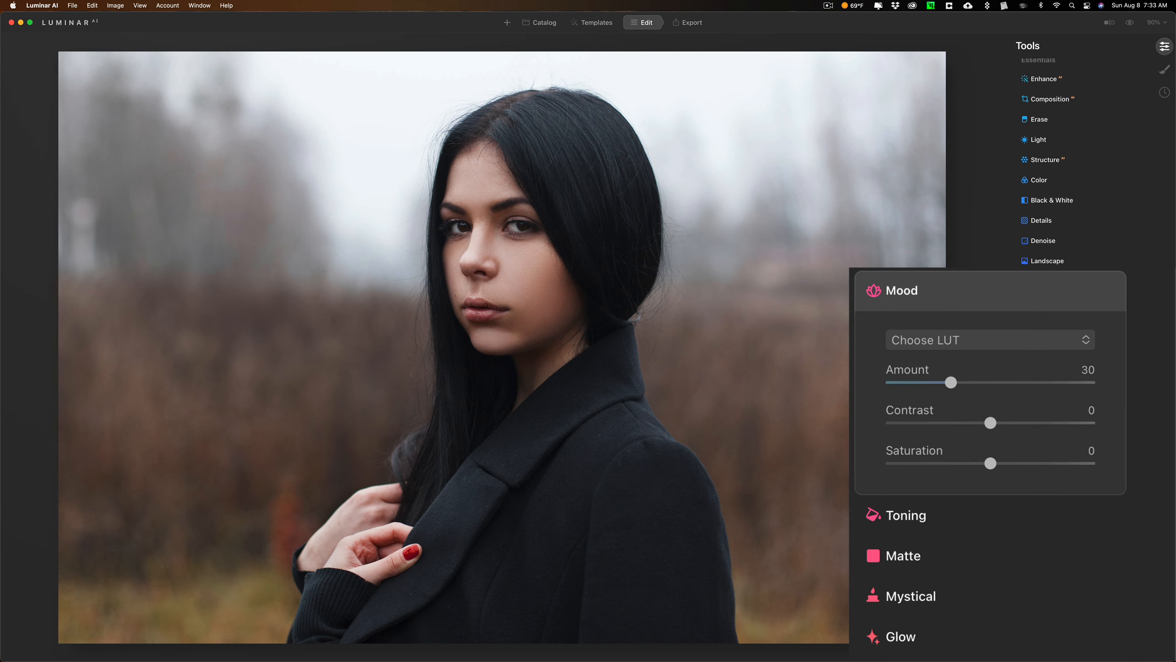
click(973, 338)
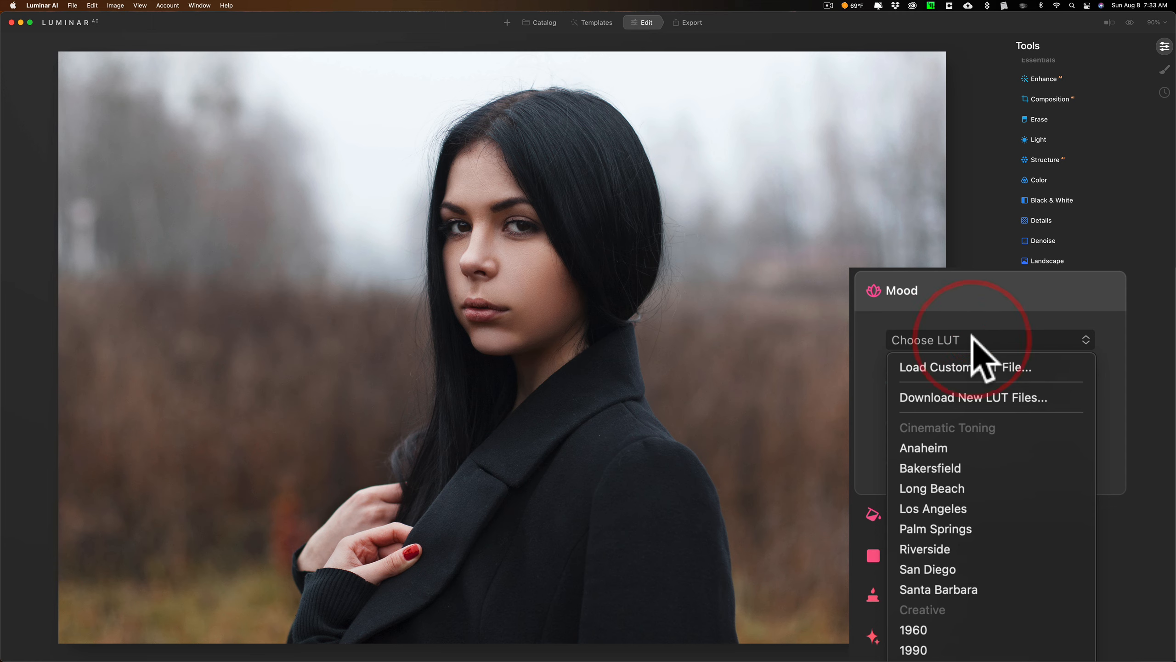
click(973, 367)
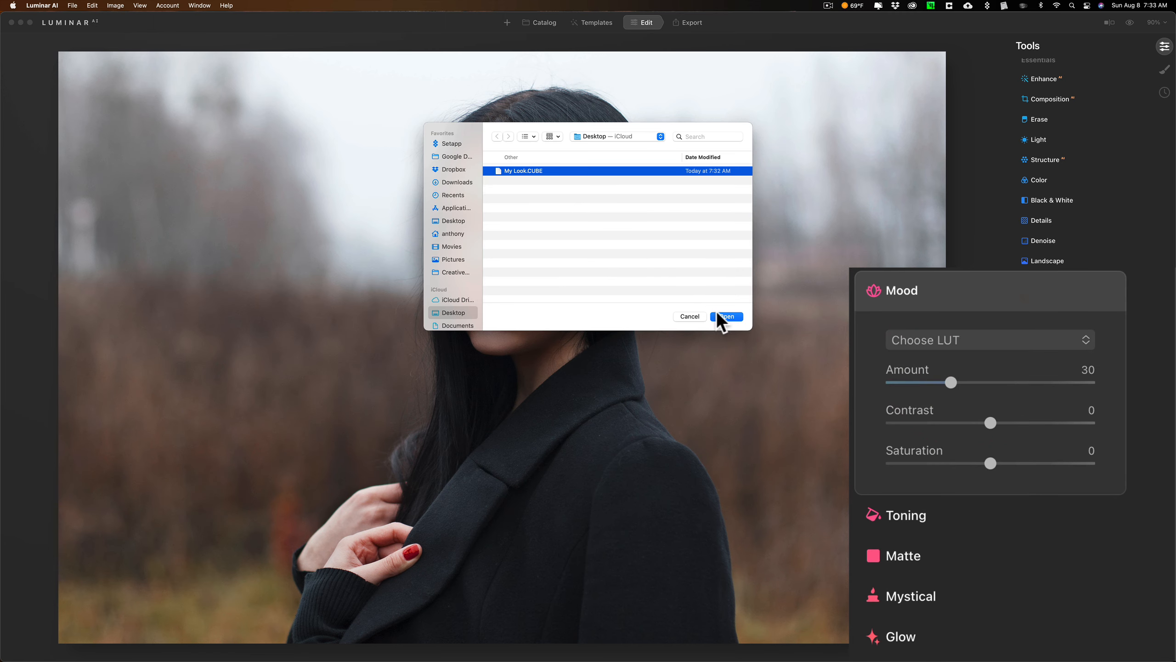
click(725, 316)
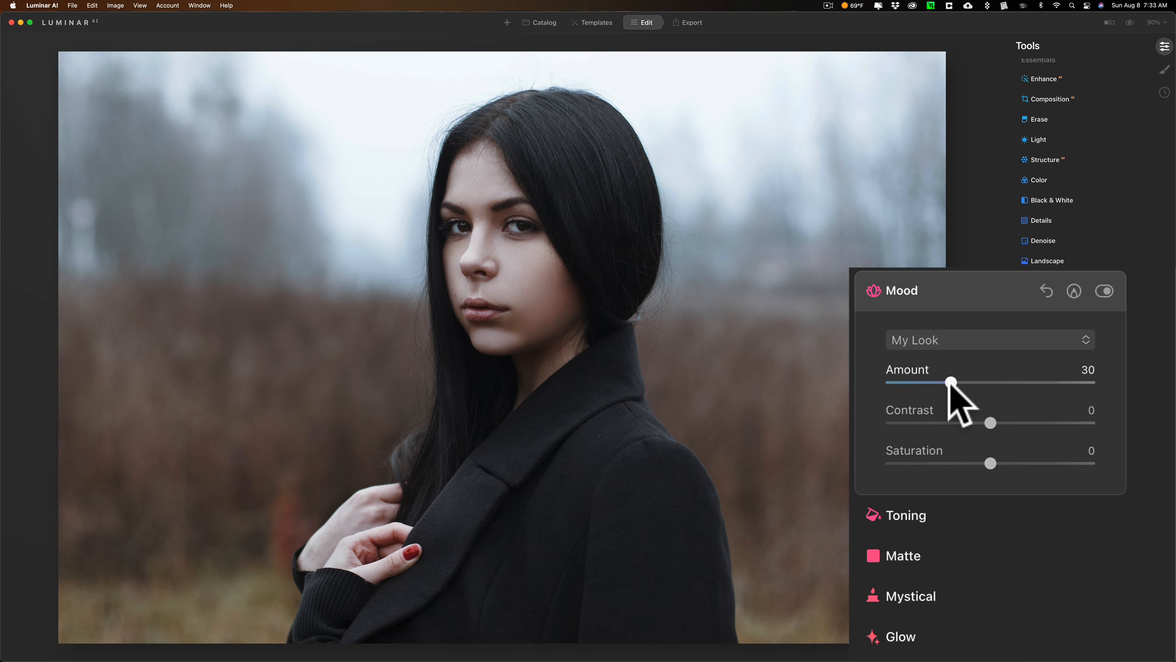
- Set the Mood amount to 100 and compare the portrait with the Mood tool off and on
drag(950, 383, 1121, 378)
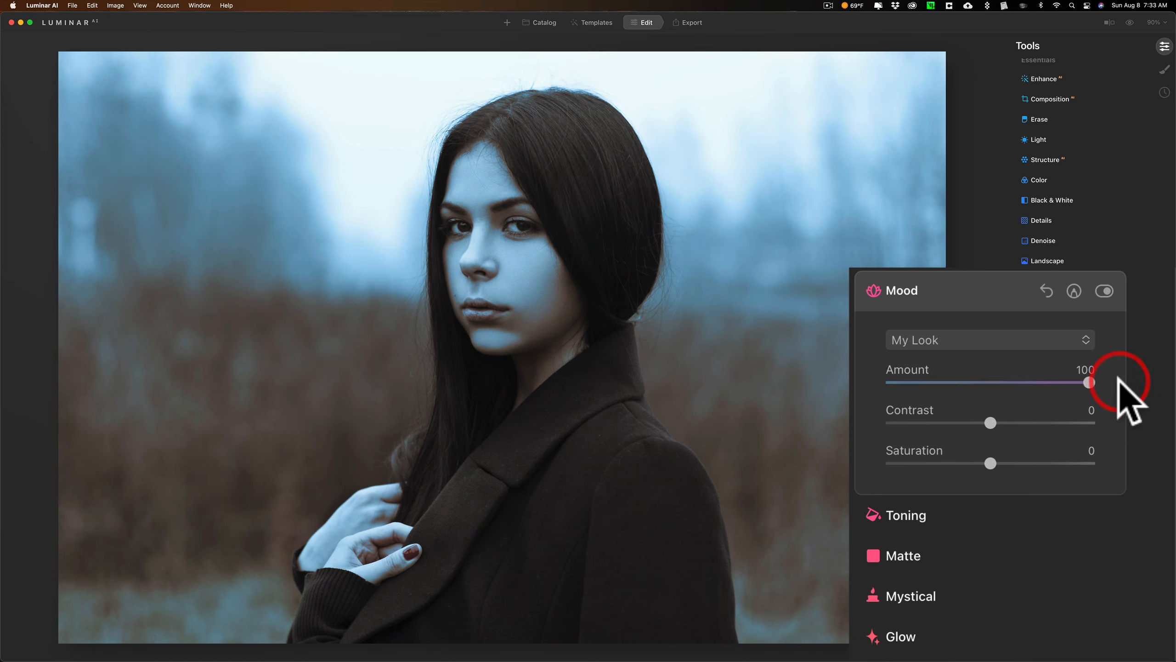
click(1099, 294)
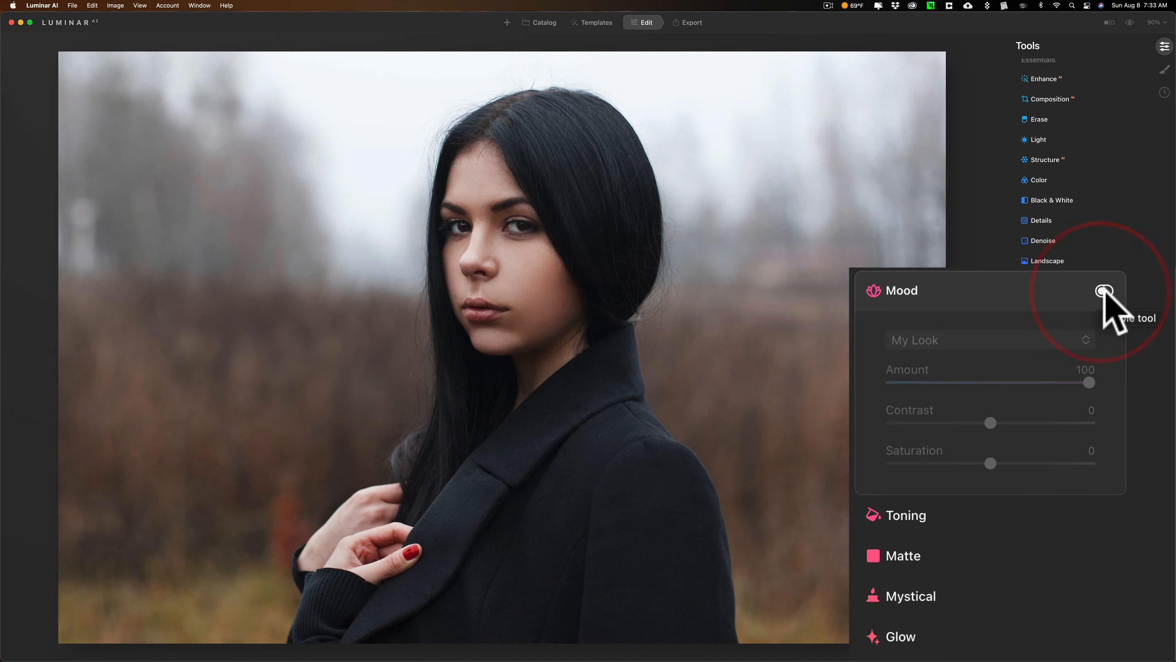
click(1107, 297)
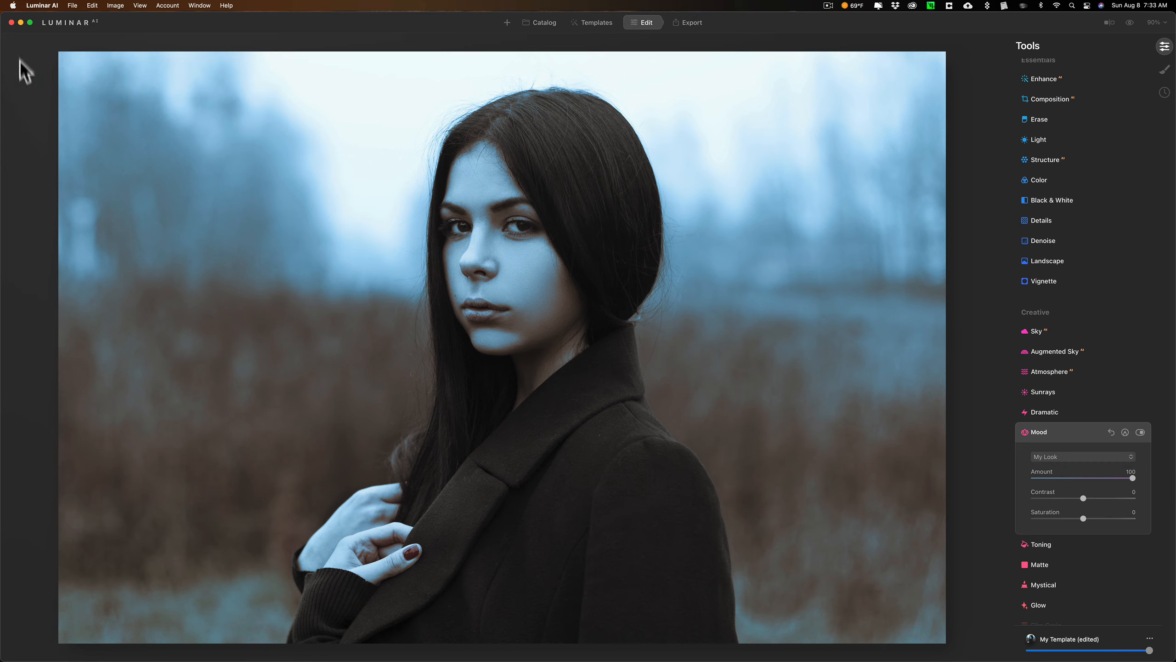
- Switch to ON1 Photo RAW 2021 and add a LUTs filter to the portrait in Effects
click(21, 23)
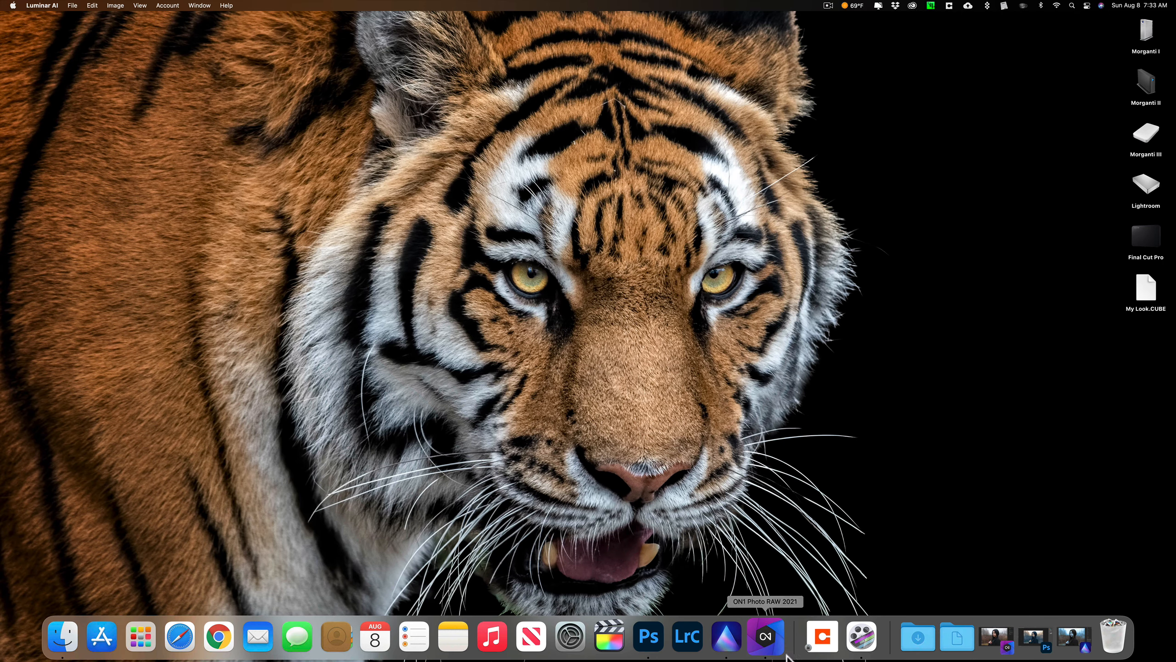
click(765, 642)
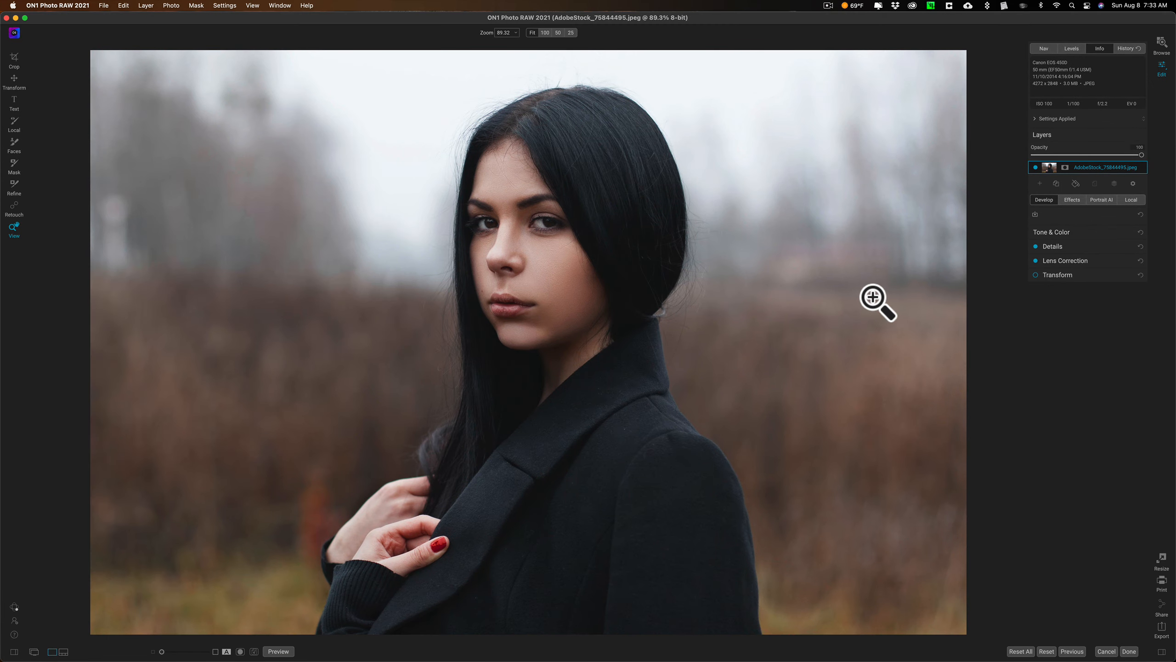
click(1067, 200)
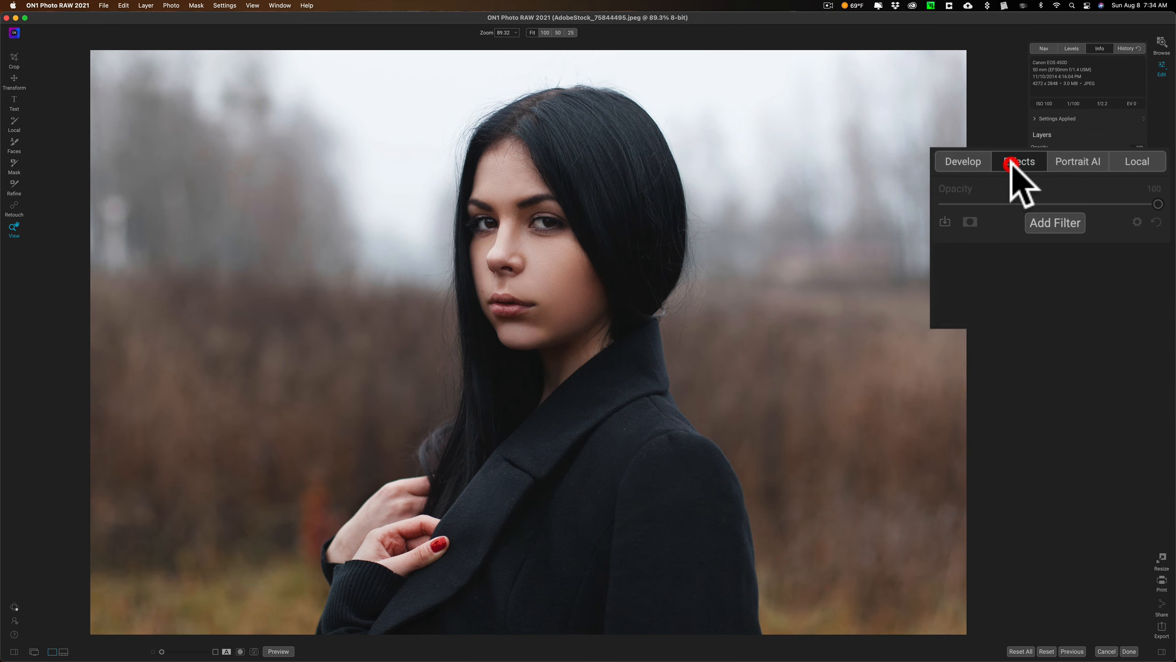
click(1087, 230)
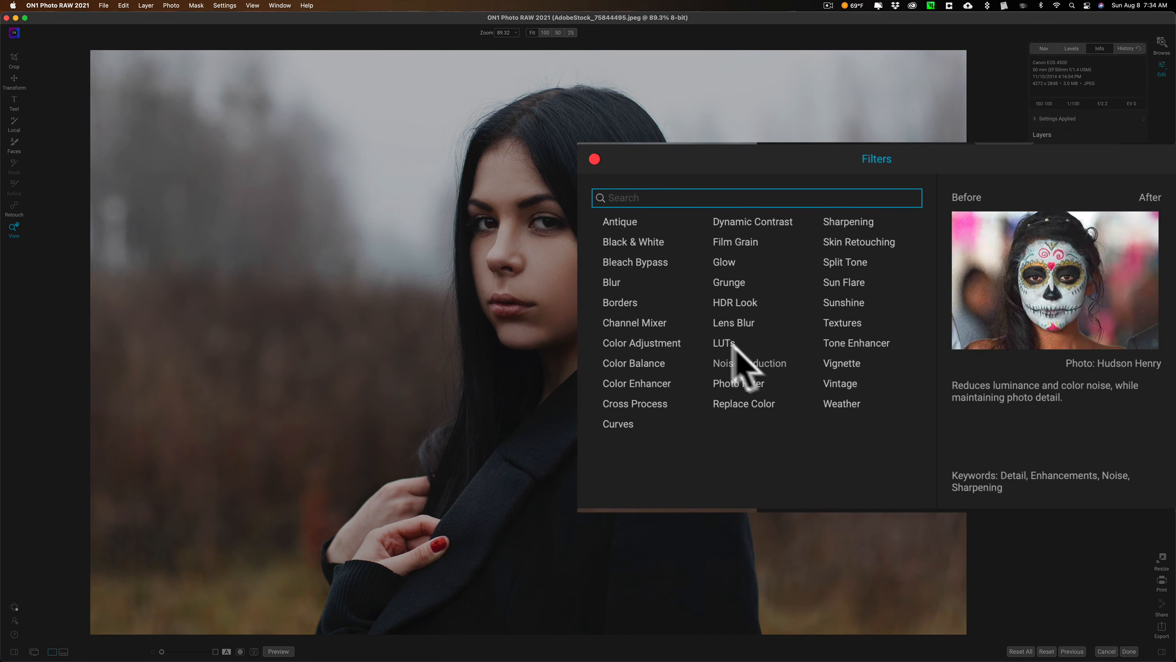
click(728, 342)
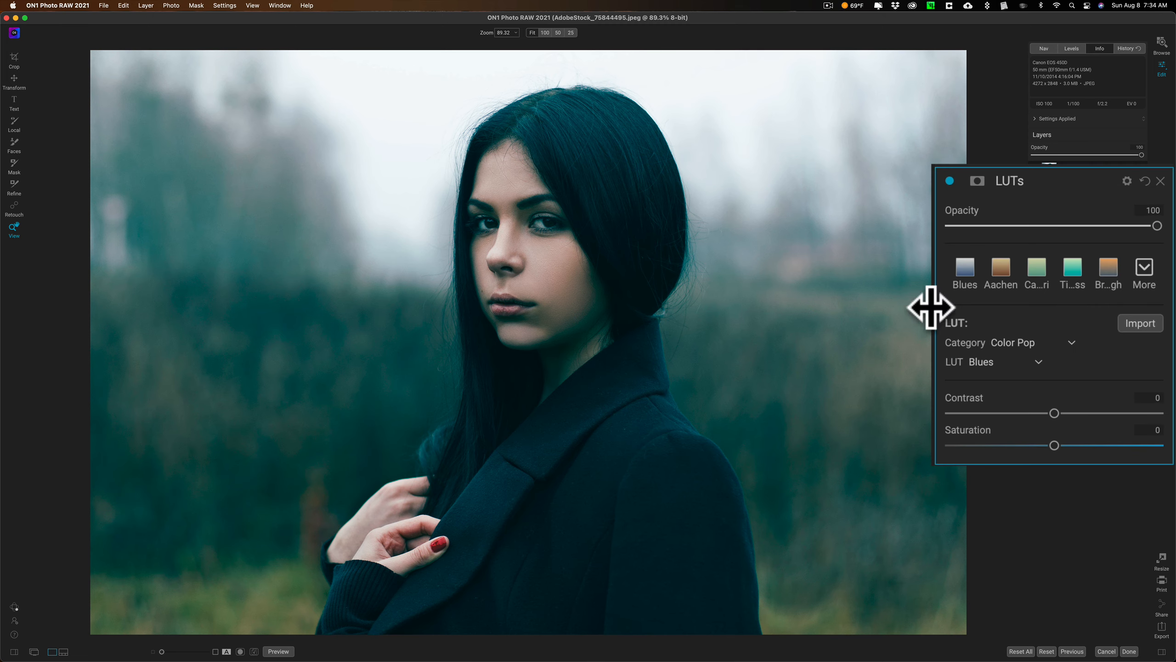
- Start a LUT import from the LUTs filter and choose "My Look.CUBE" in the iCloud Desktop folder
click(1131, 320)
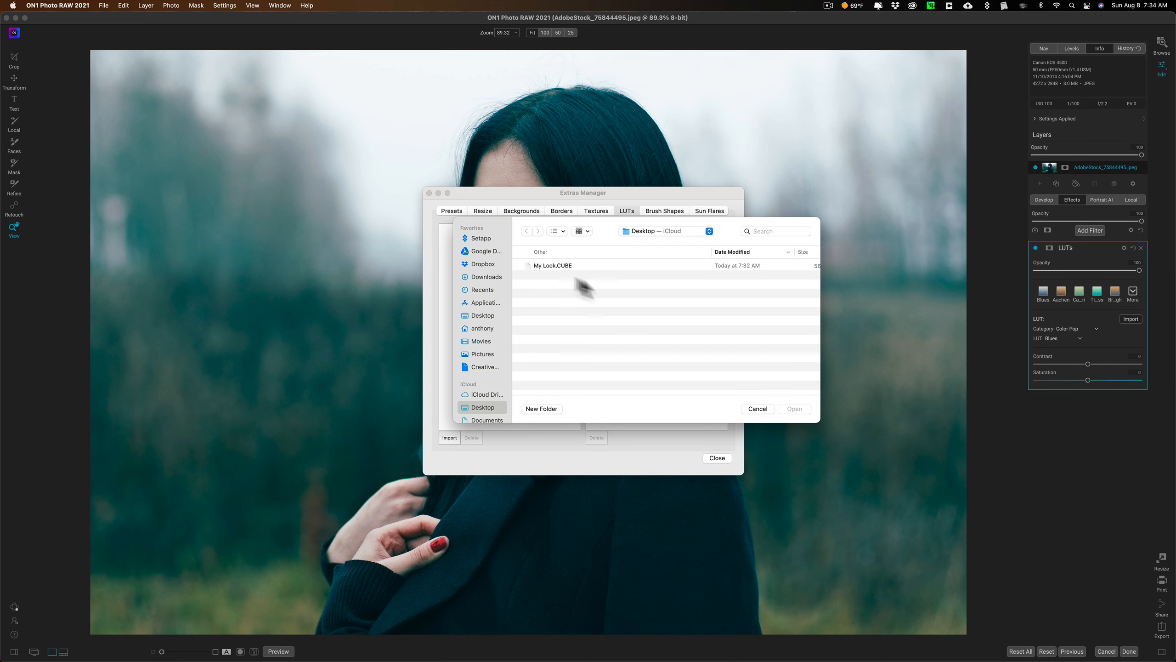
click(549, 265)
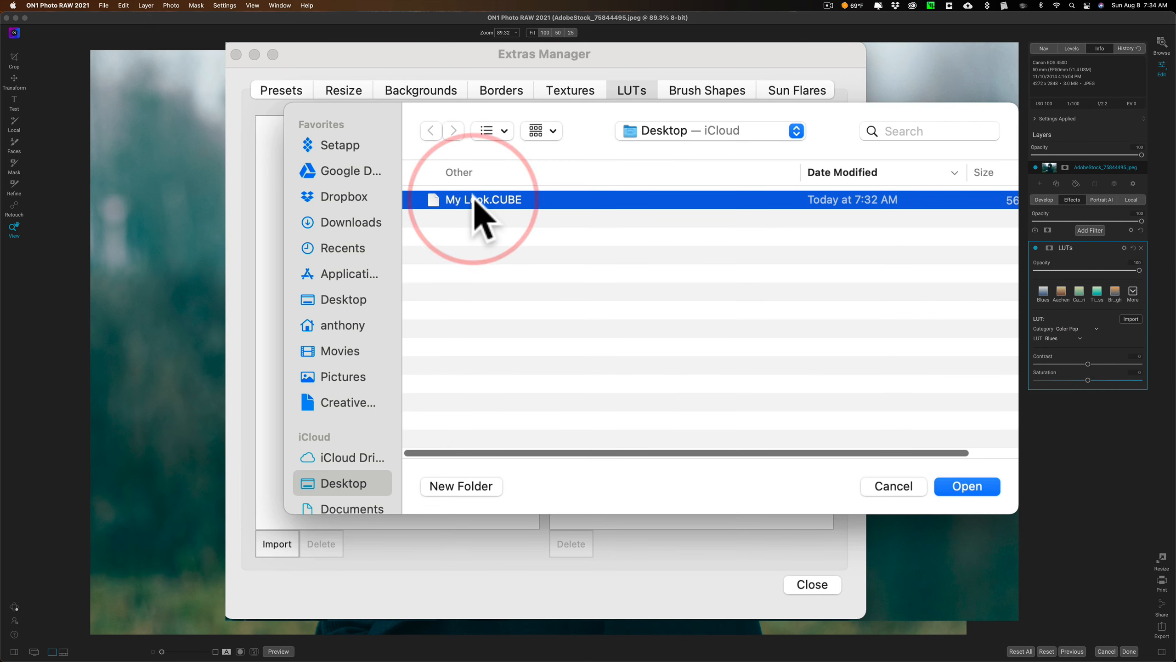
click(978, 490)
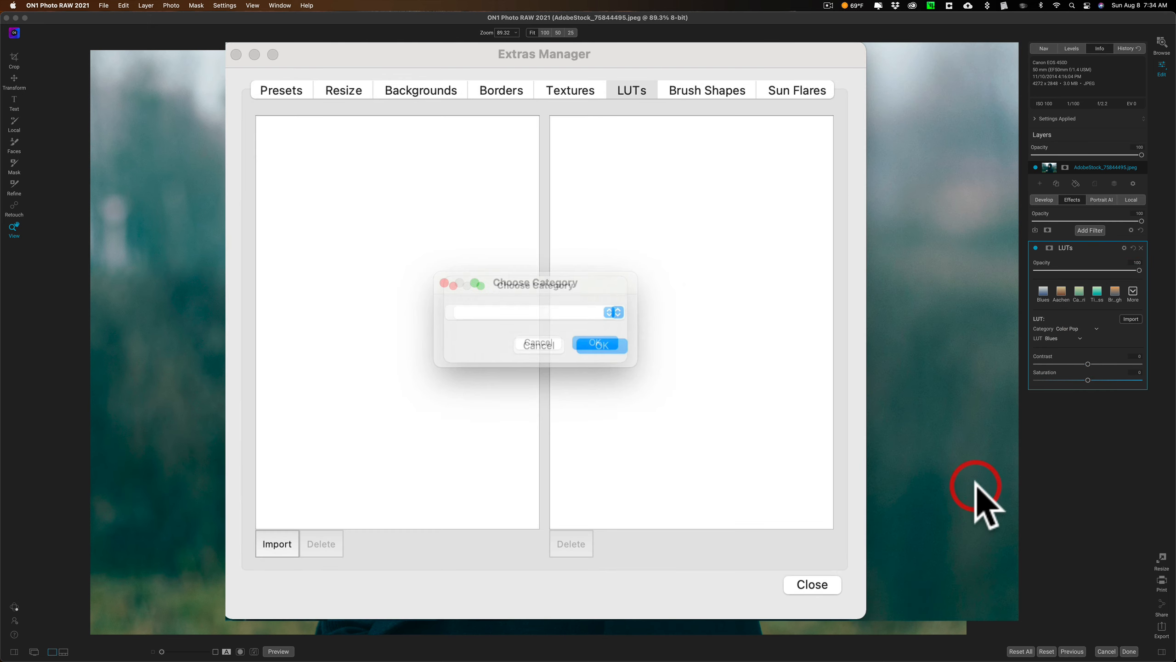
- Import the LUT into a new category named "My Looks" and close the Extras Manager
click(517, 311)
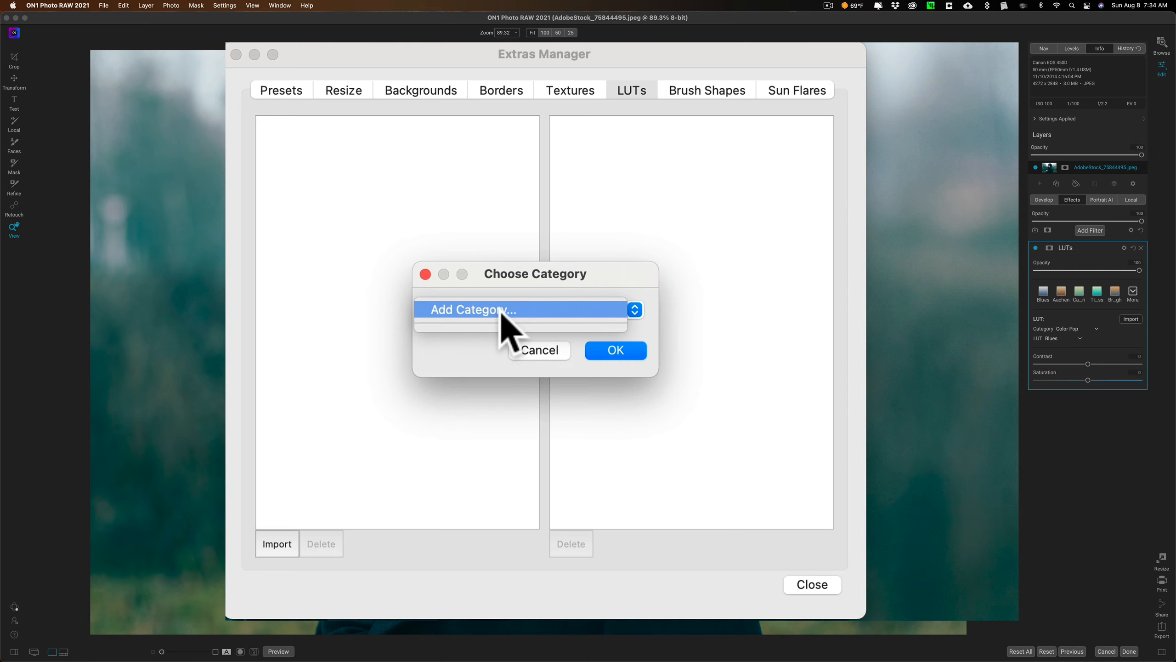
click(500, 309)
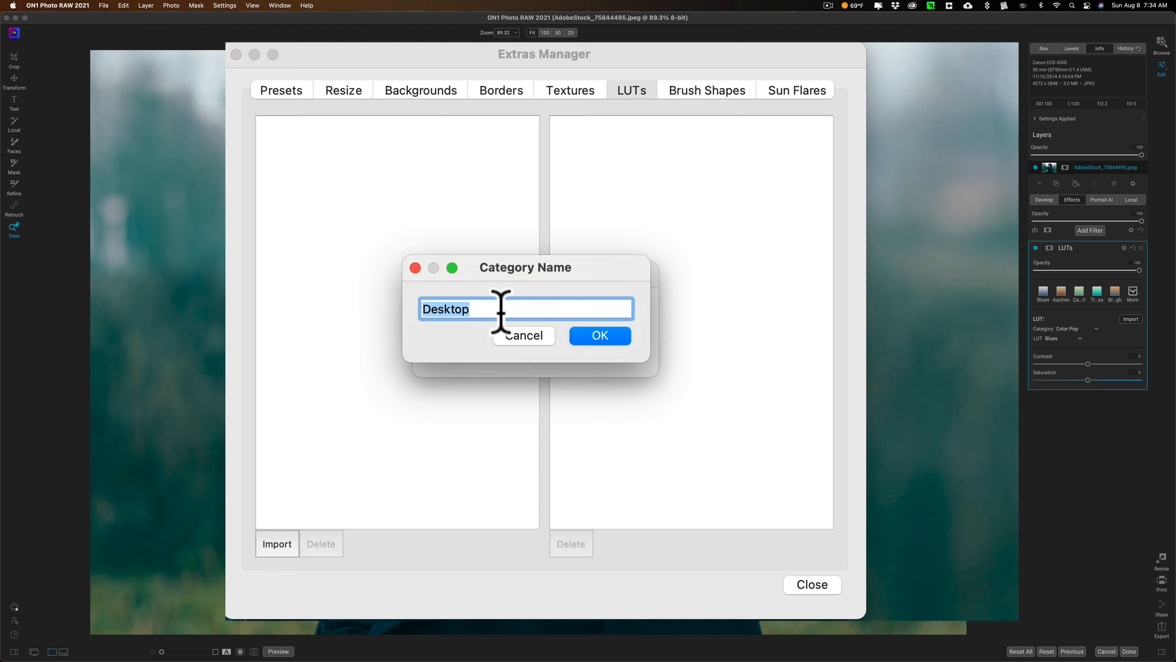
text(My Looks)
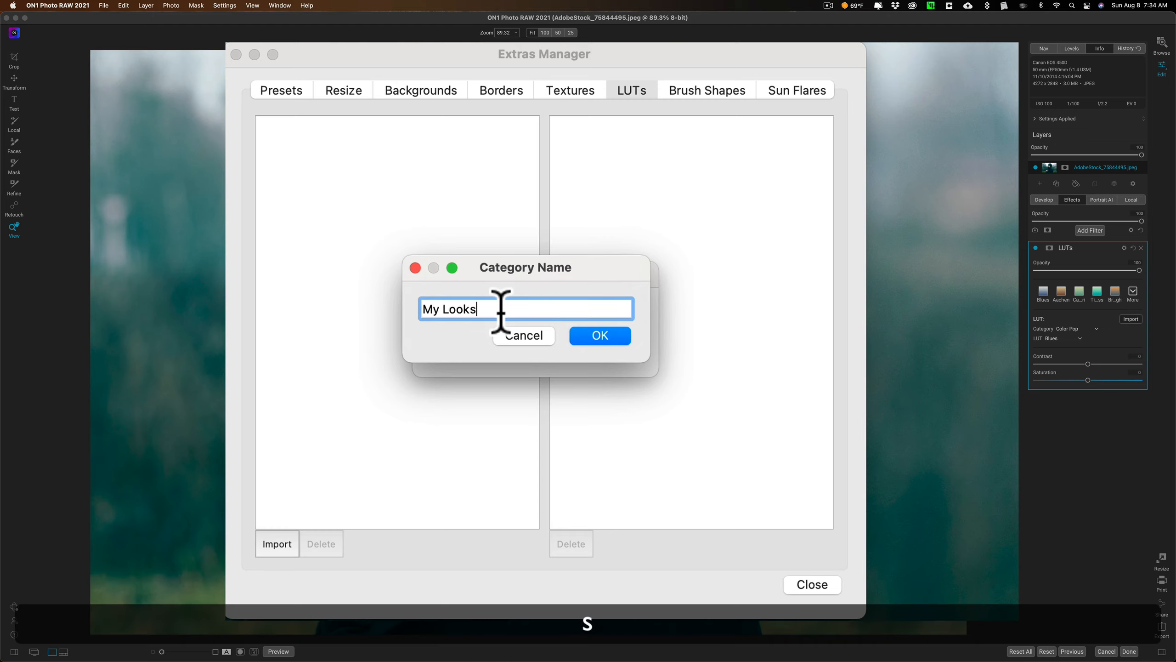
click(603, 336)
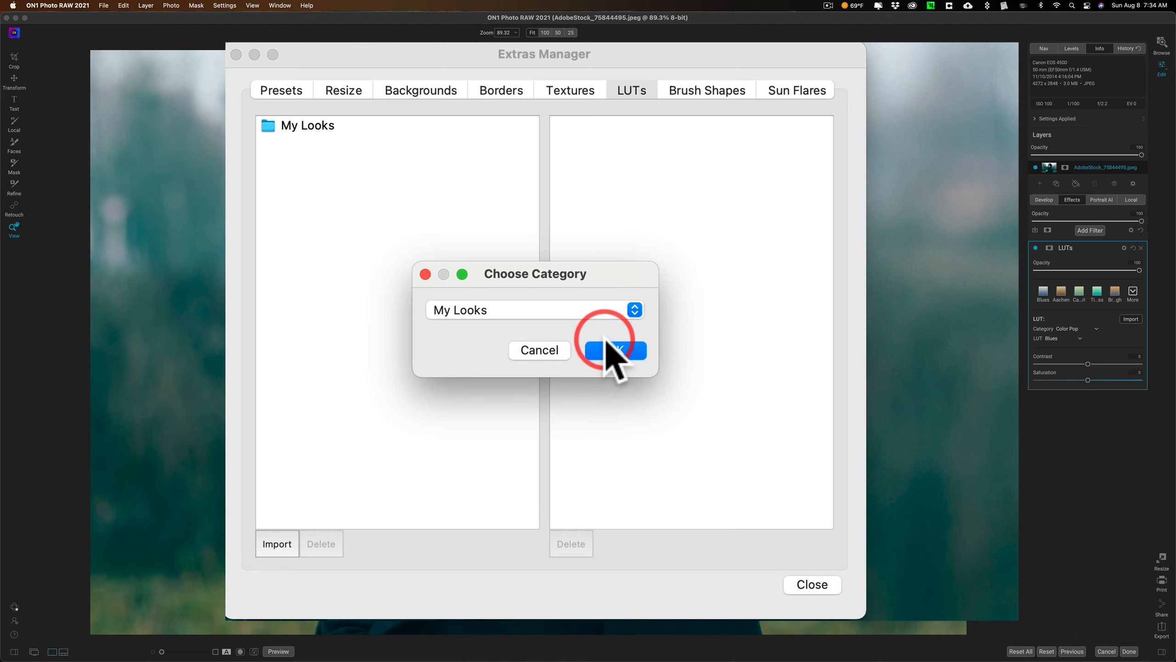
click(603, 348)
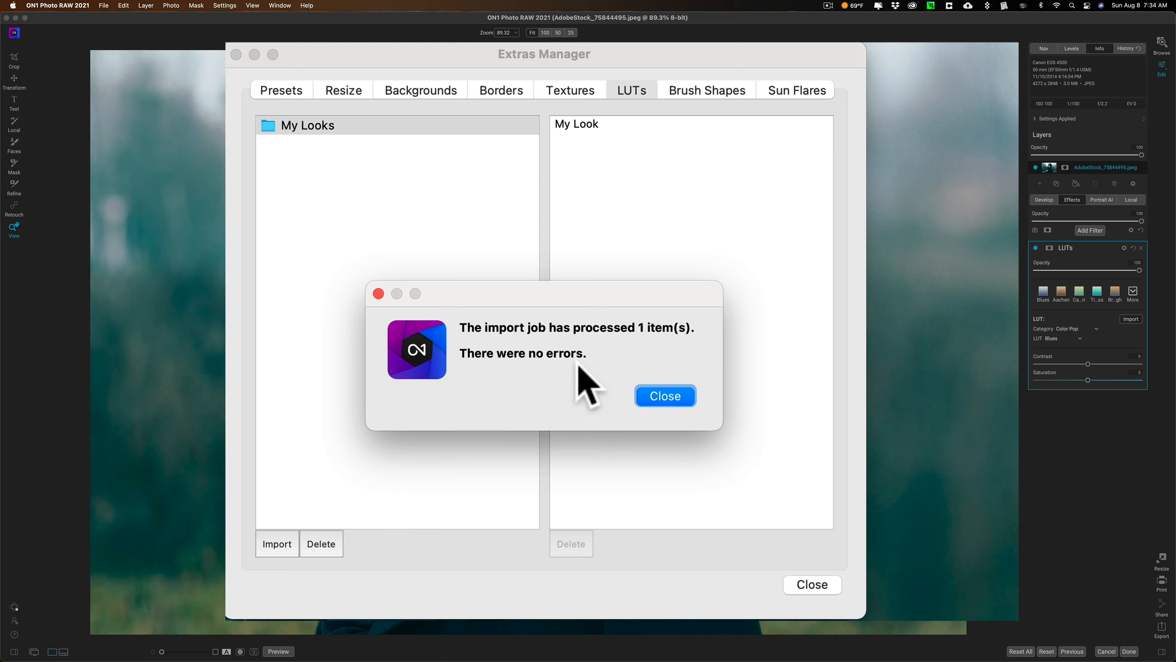
click(655, 396)
click(600, 225)
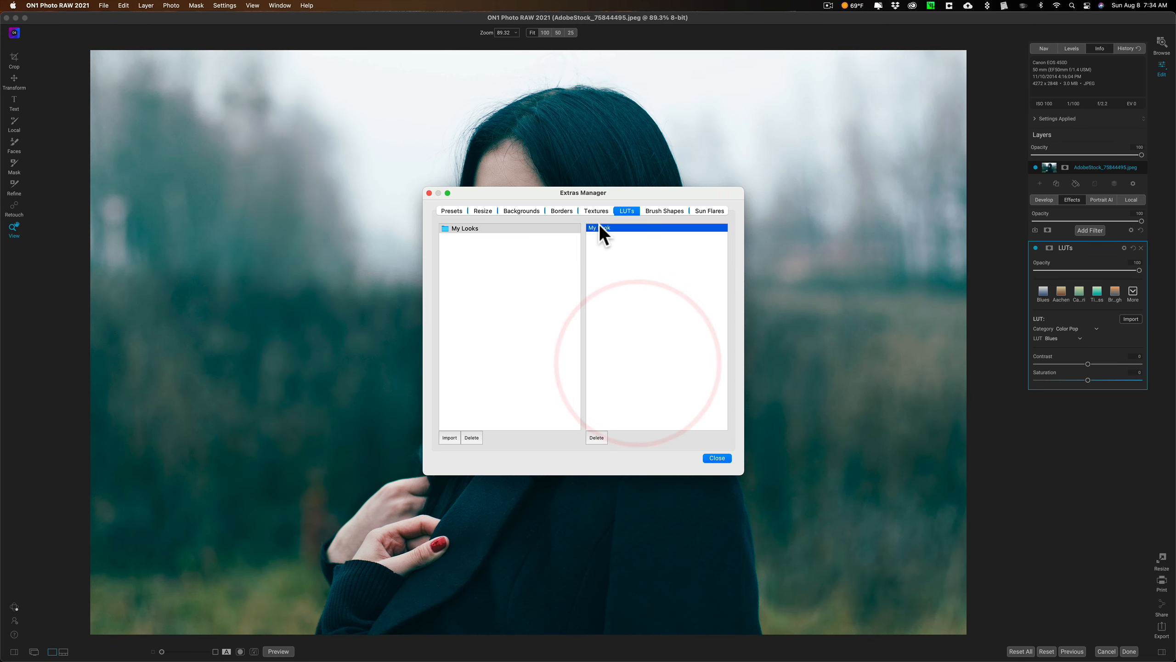
click(721, 454)
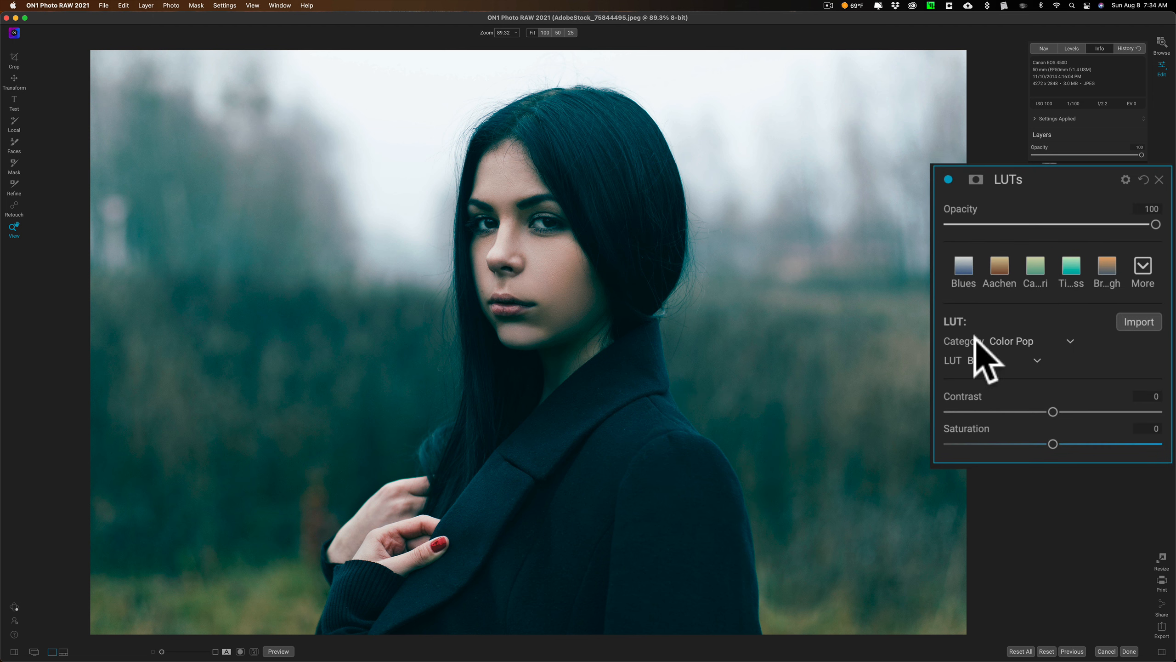
- Apply the "My Look" LUT from the "My Looks" category and set the LUTs filter's opacity to 68
click(1000, 337)
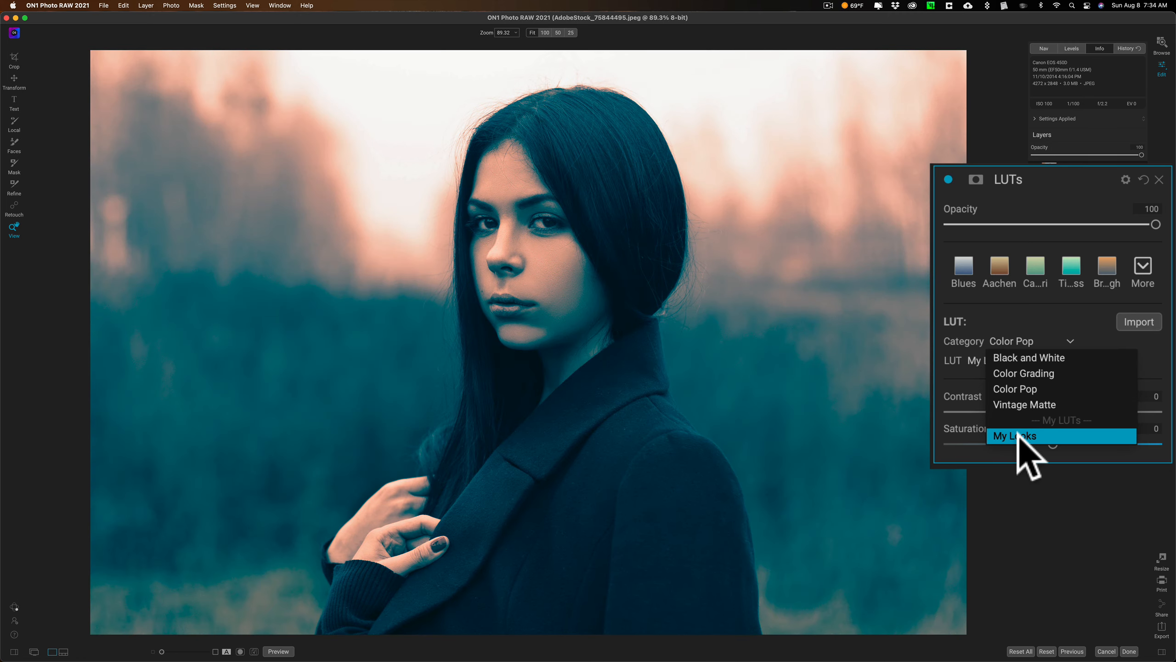
click(1019, 436)
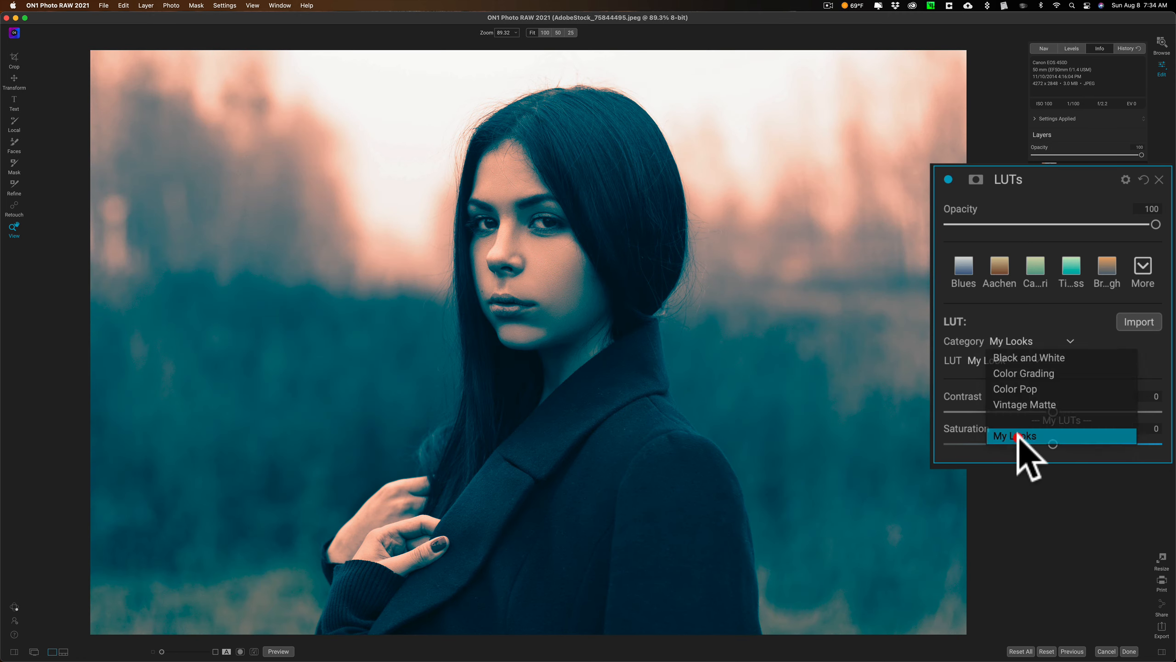
click(996, 362)
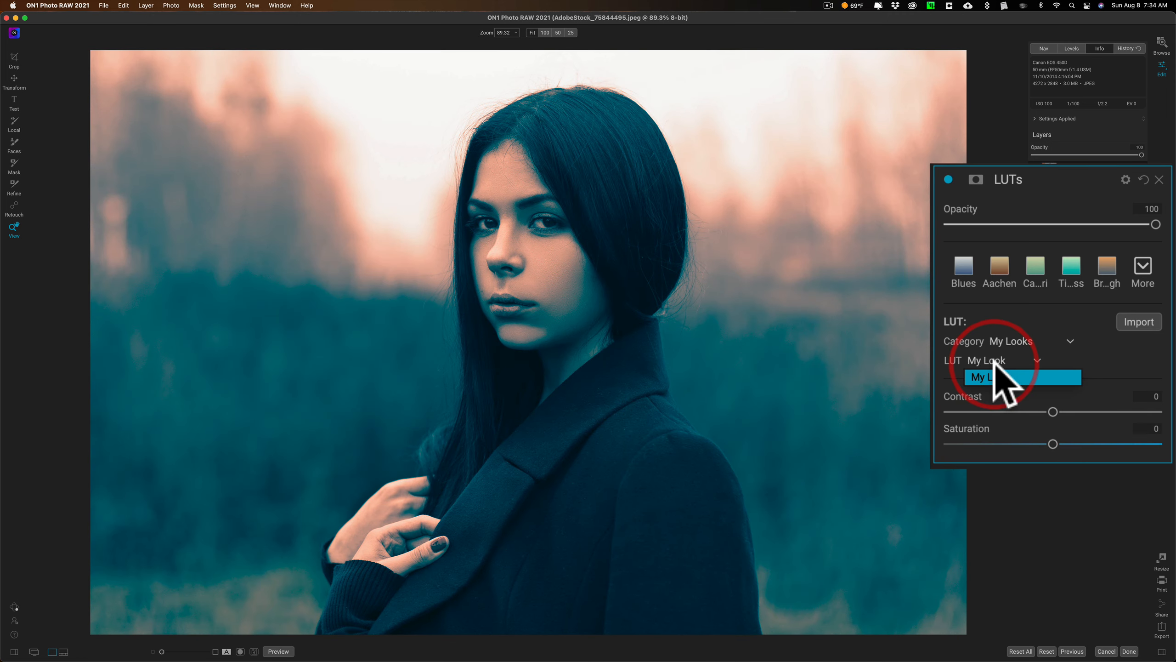
click(995, 364)
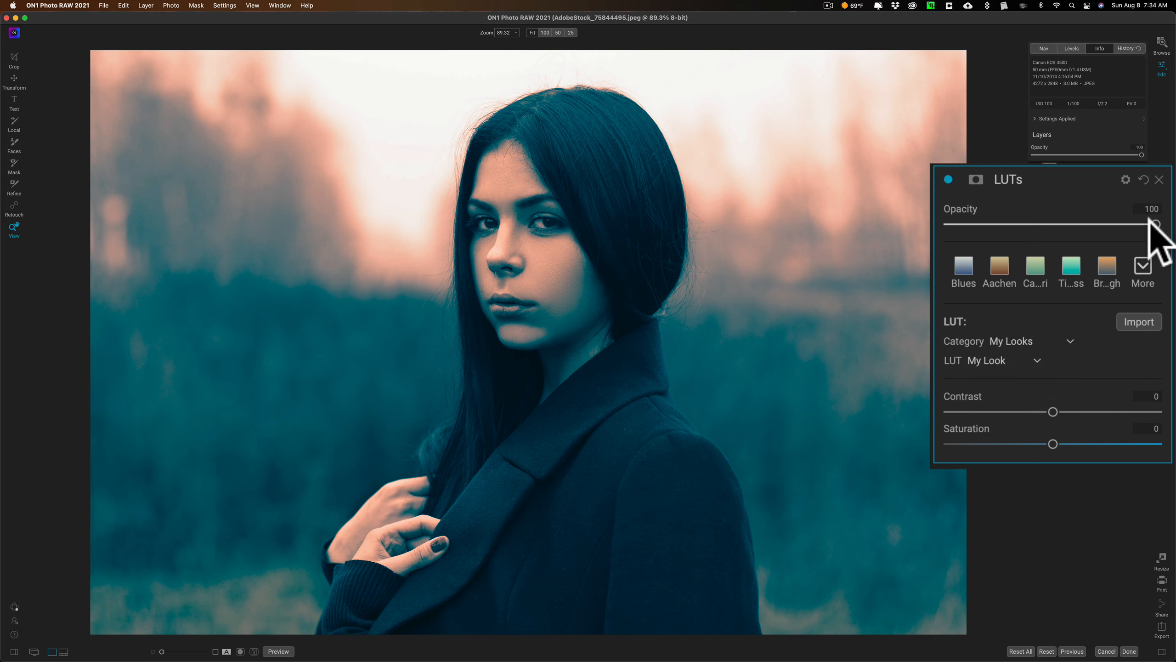
drag(1152, 222, 1090, 224)
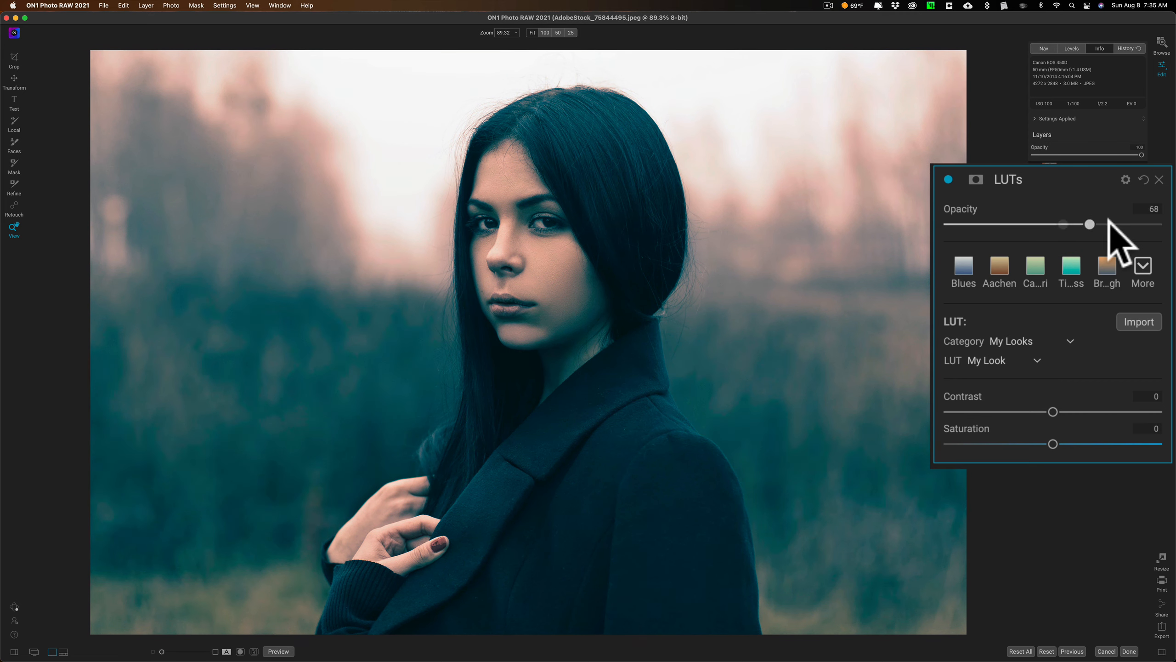
- Reset the LUTs filter and reapply the "My Look" LUT from the "My Looks" category at an opacity of 47
click(1144, 180)
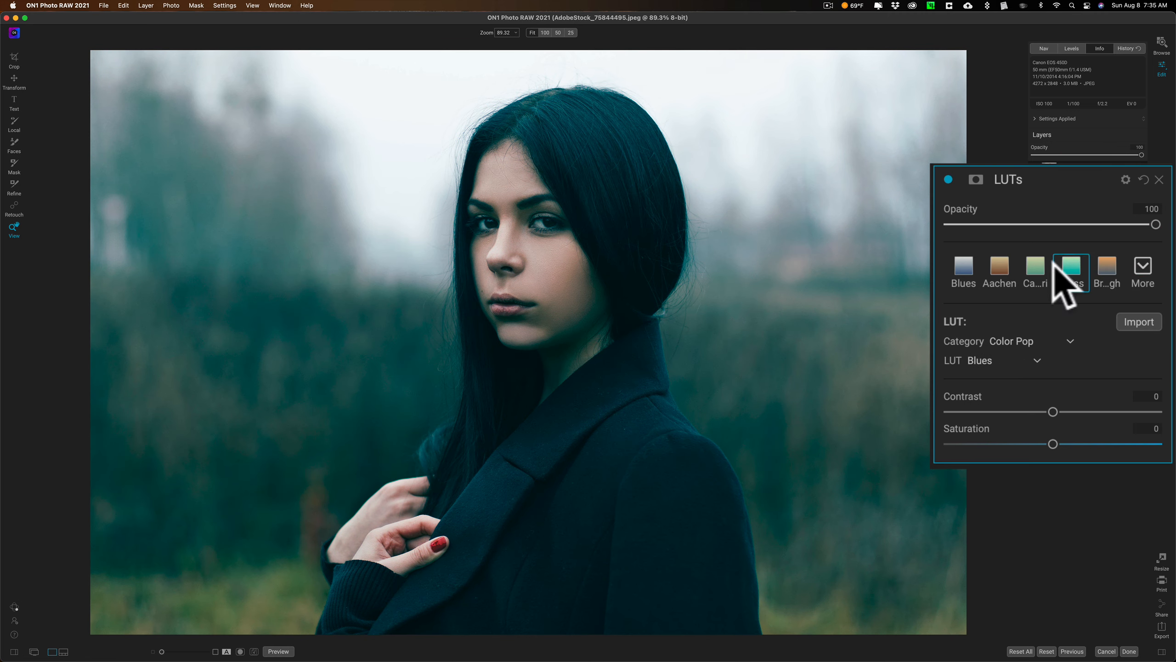
click(1002, 341)
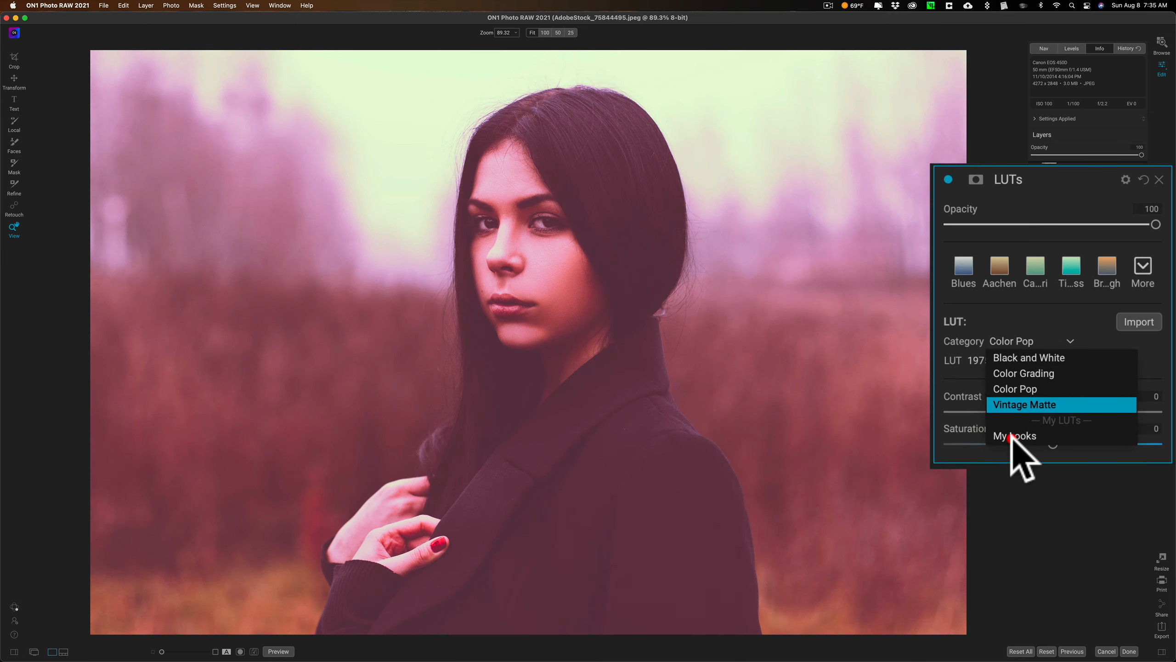
click(1011, 436)
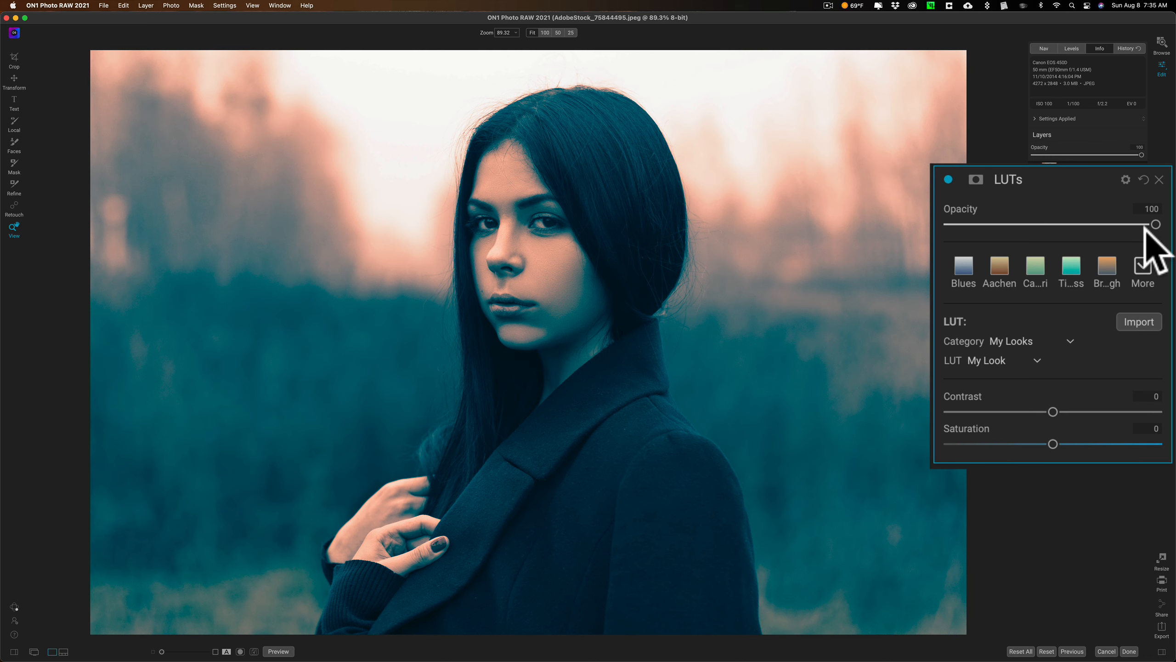
drag(1146, 226, 1048, 225)
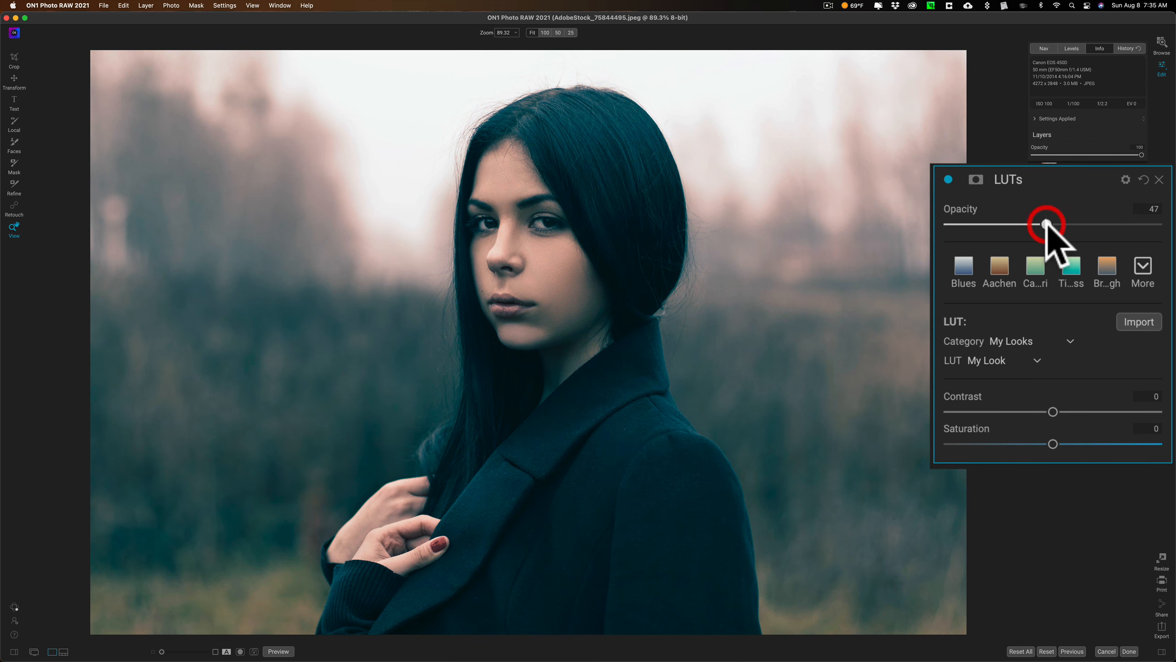
- Minimize ON1 Photo RAW, switch to Photoshop and delete the Color Lookup adjustment layer above the portrait
click(15, 18)
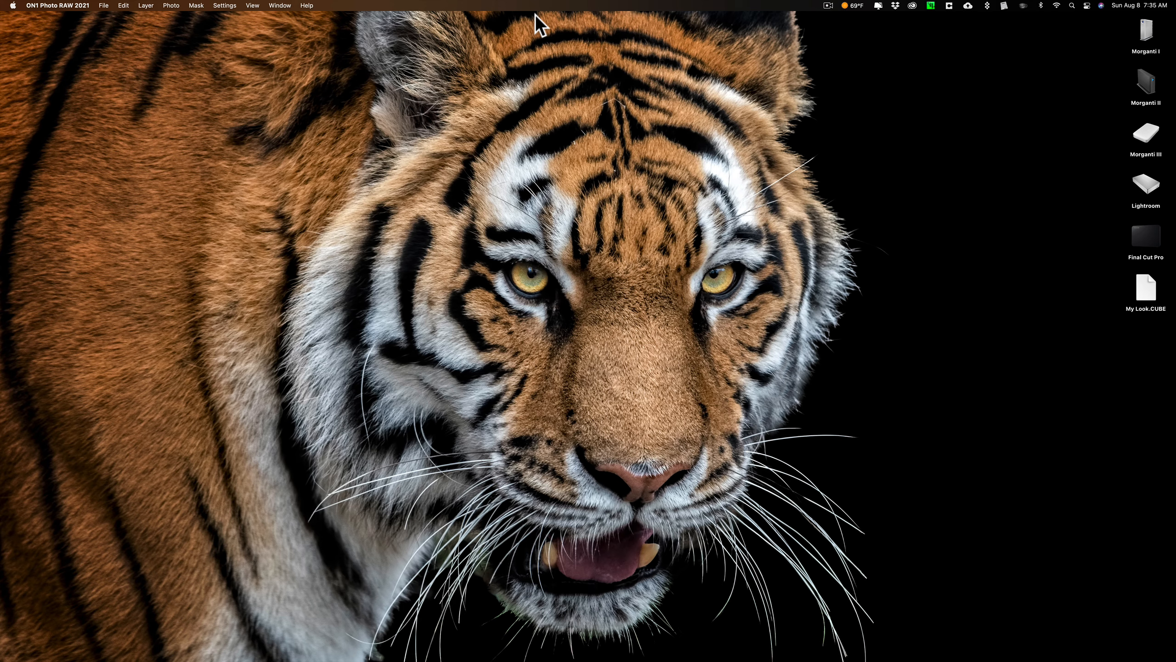
mouse_move(510, 661)
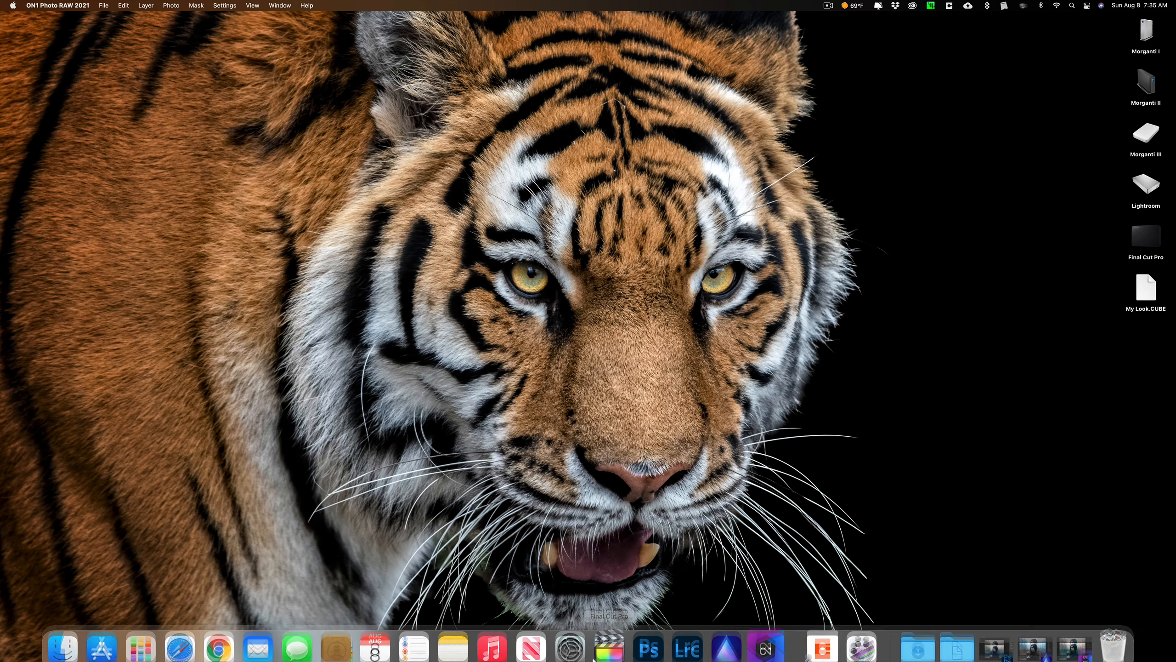
click(648, 636)
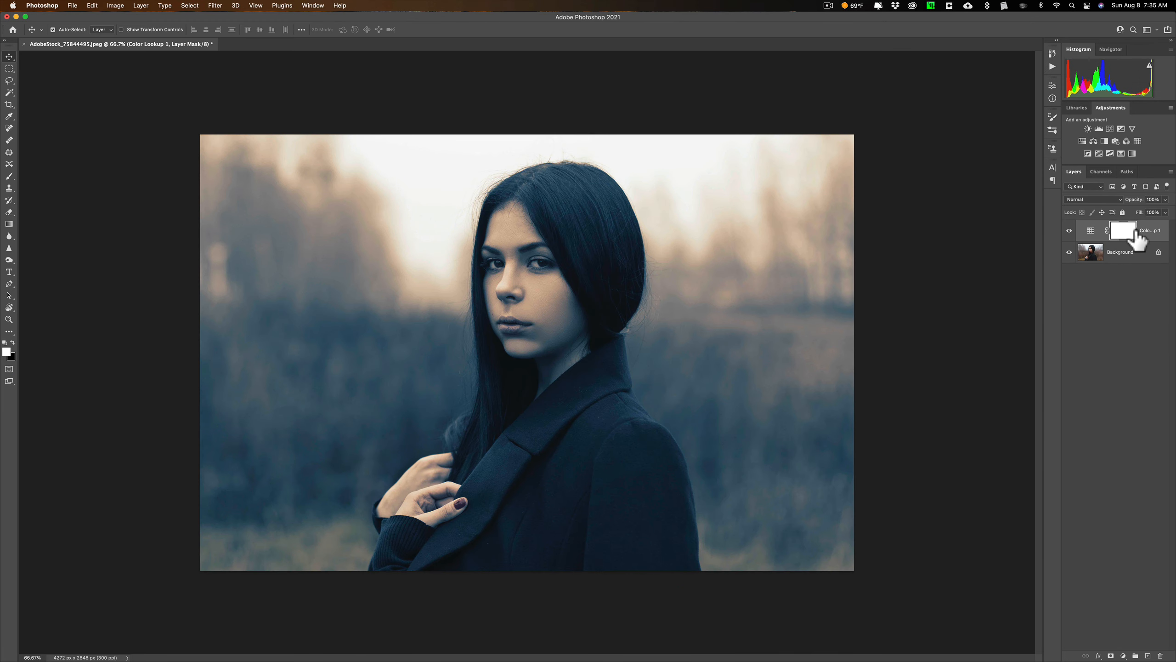
drag(1132, 228, 1161, 656)
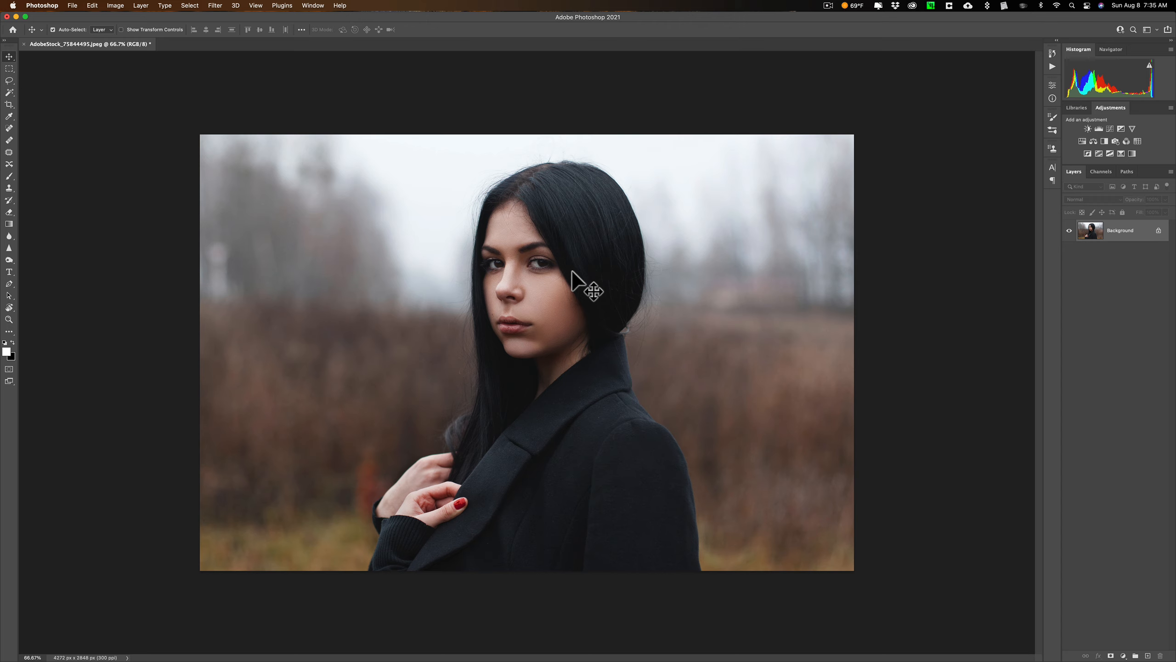
- Open the Camera Raw Filter on the Background layer and show its presets, dismissing the Create Preset dialog
click(216, 5)
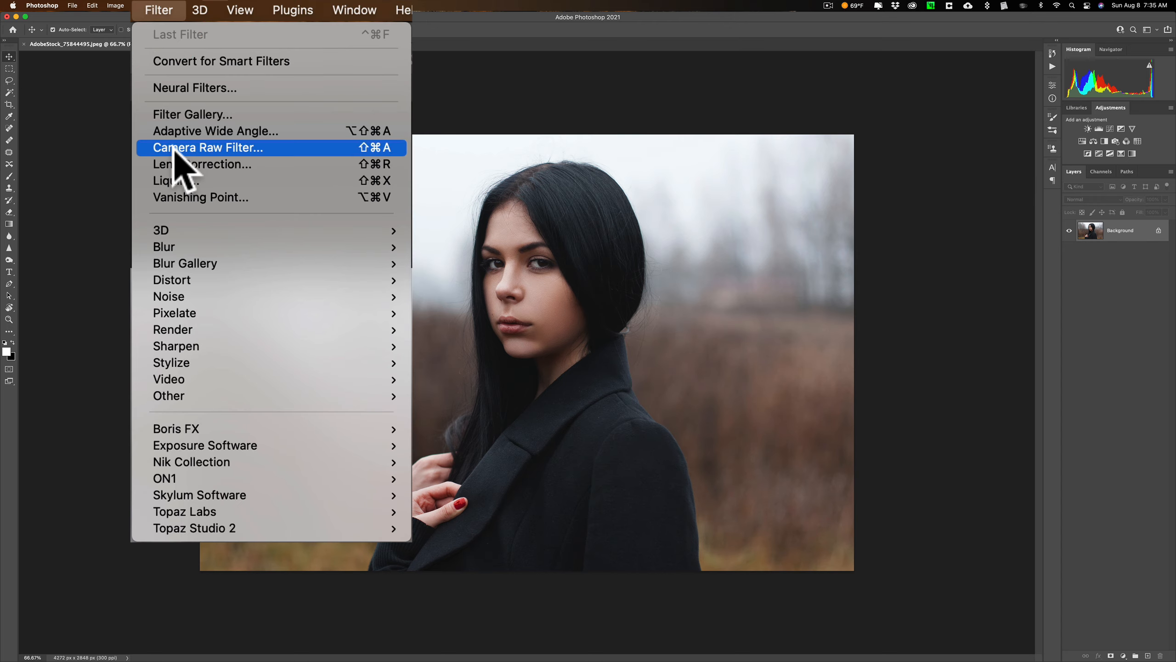
click(175, 148)
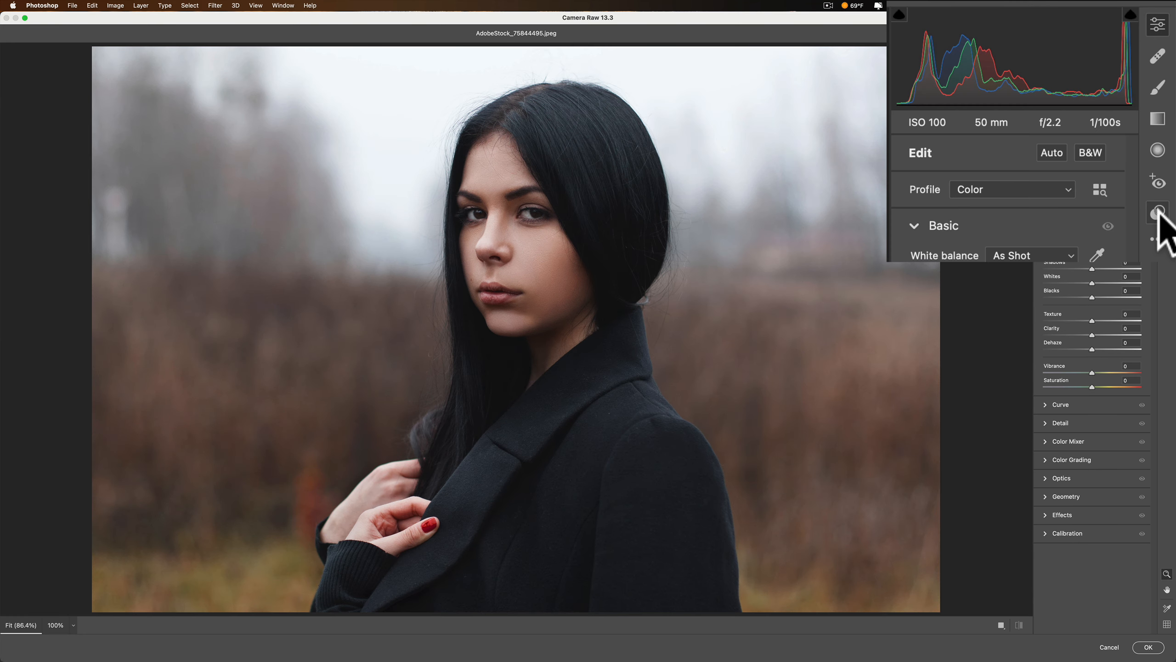
click(1158, 212)
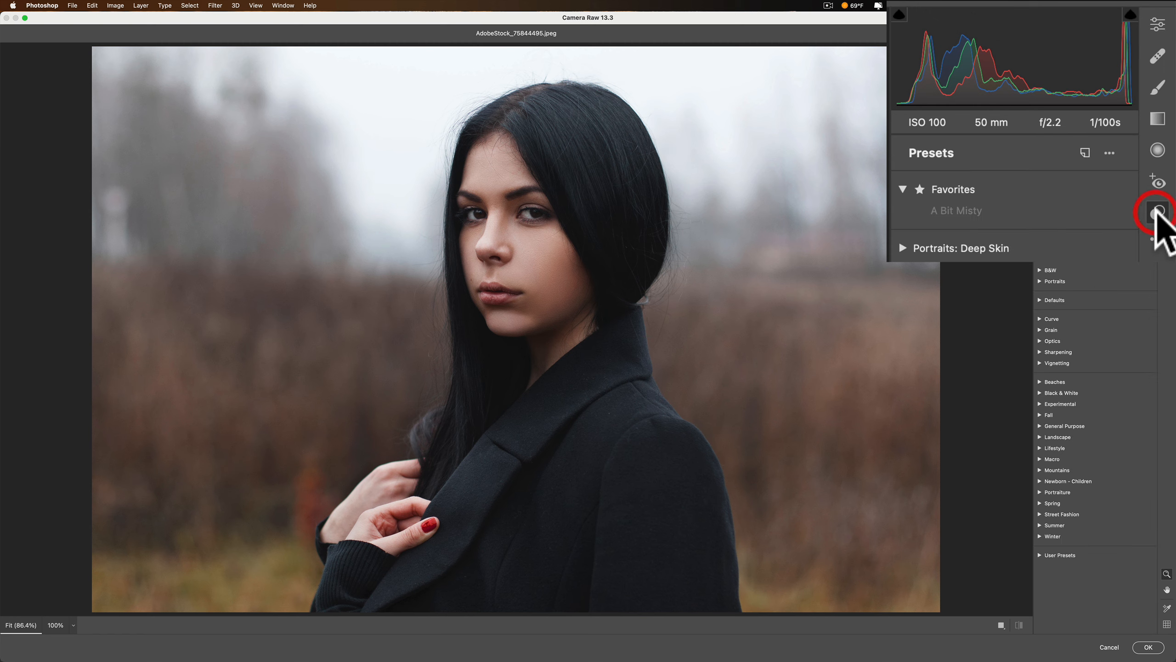
click(1083, 153)
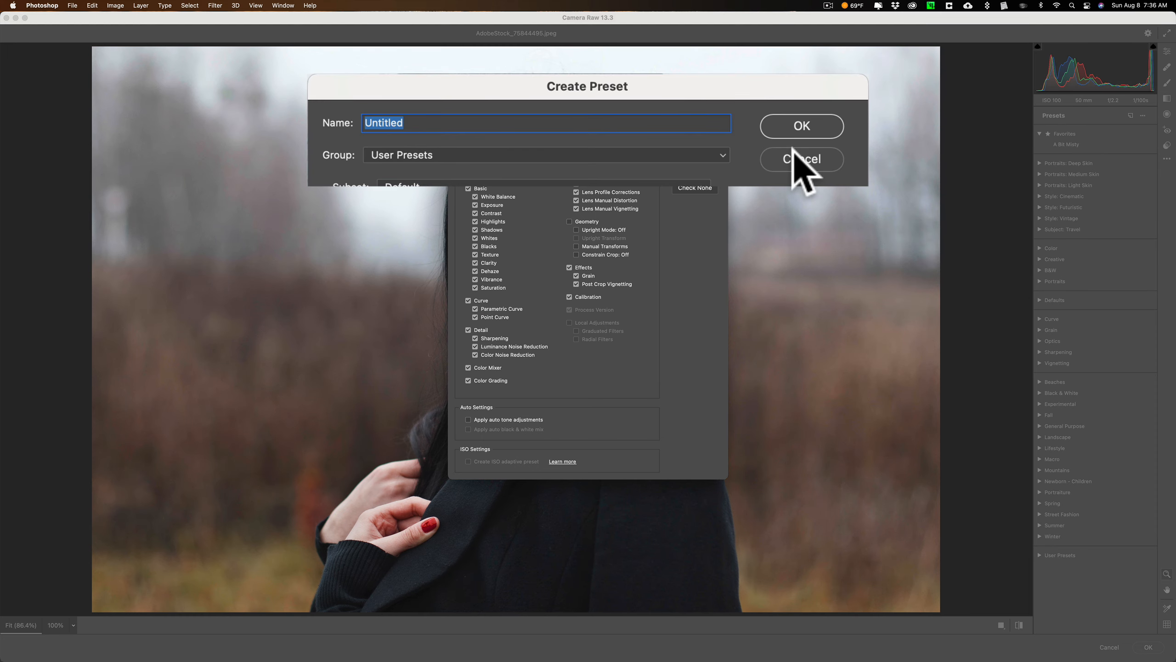
click(793, 150)
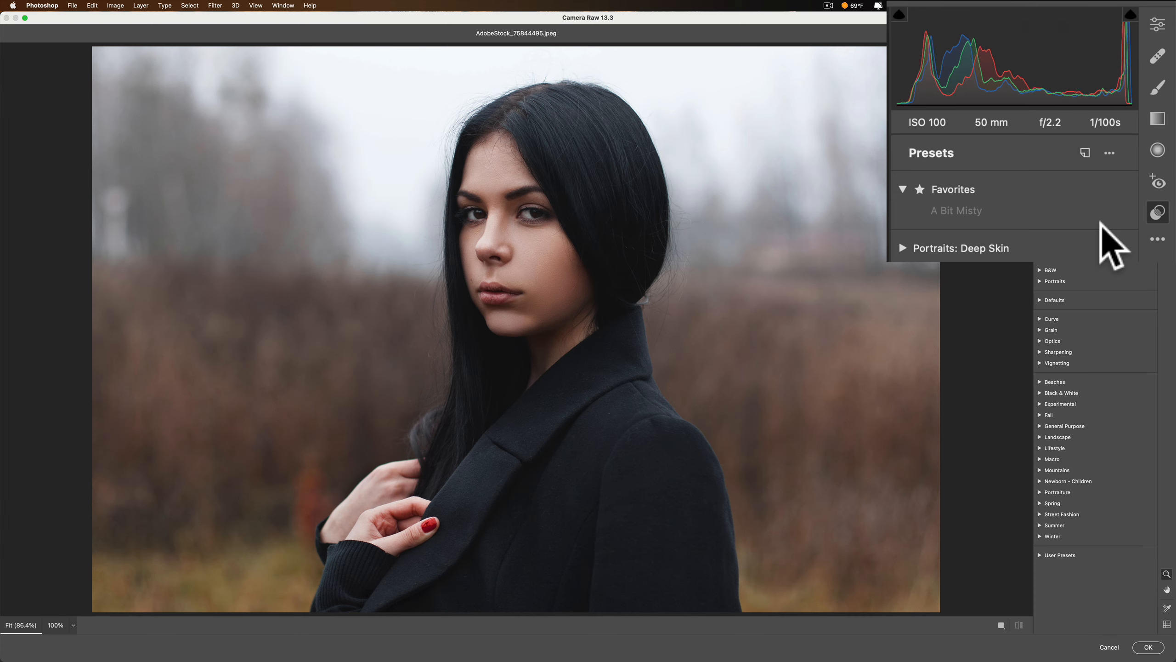
- Start a new Camera Raw profile named "My Look" in the User Profiles group with Medium tone map strength
key(alt)
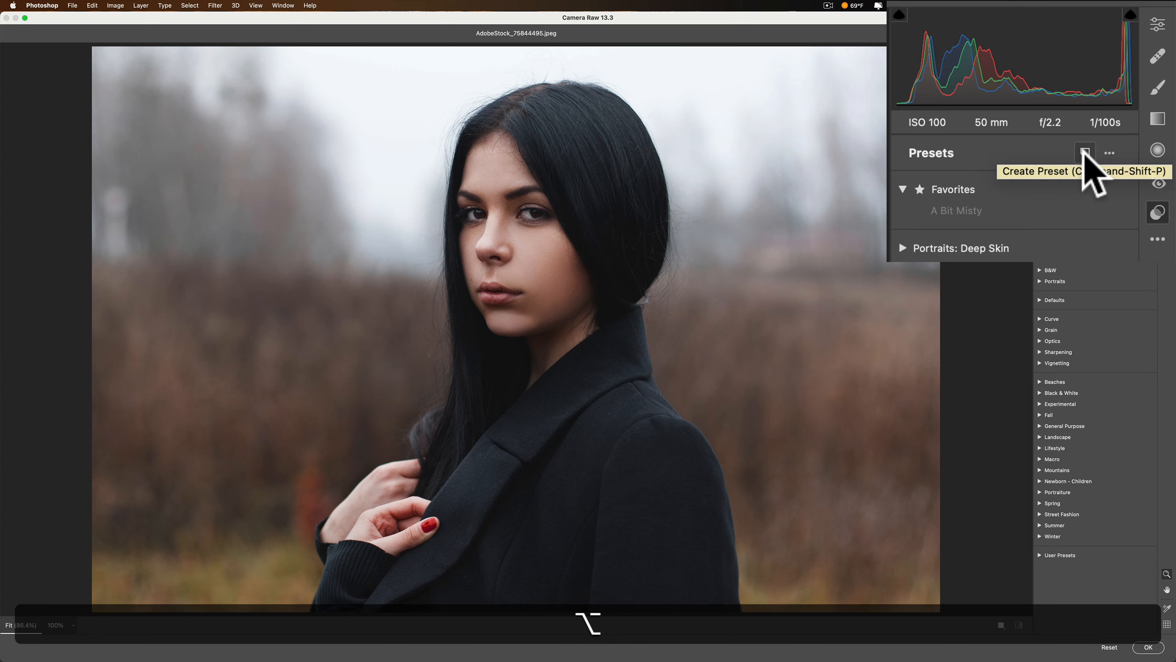
alt+click(1085, 153)
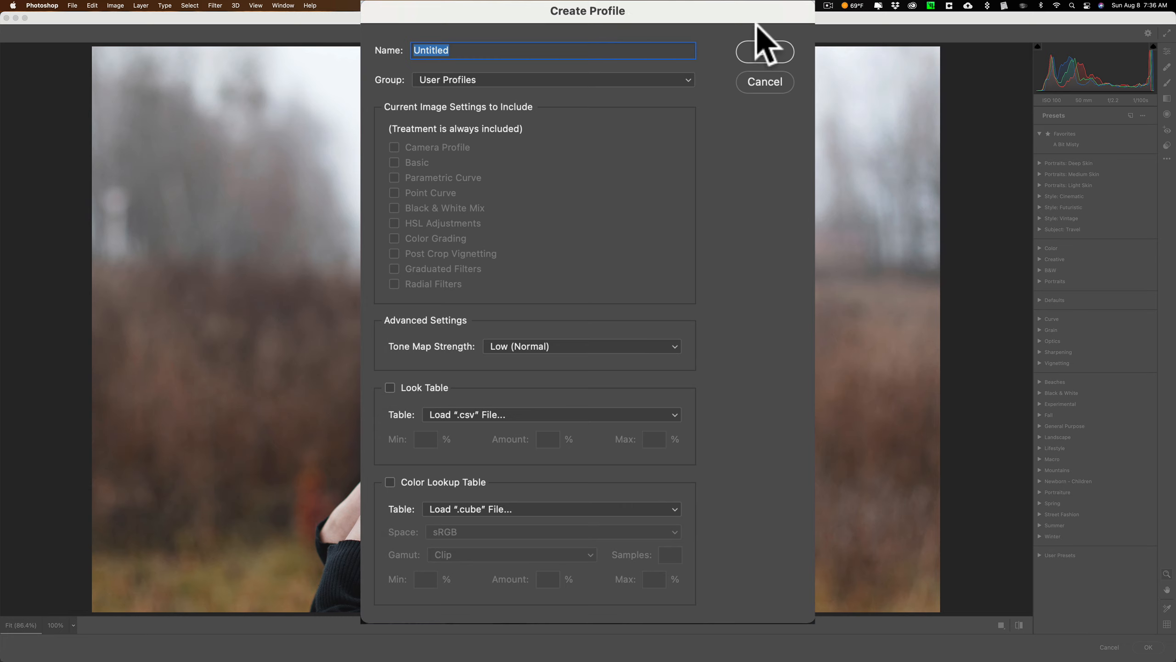
text(My Look)
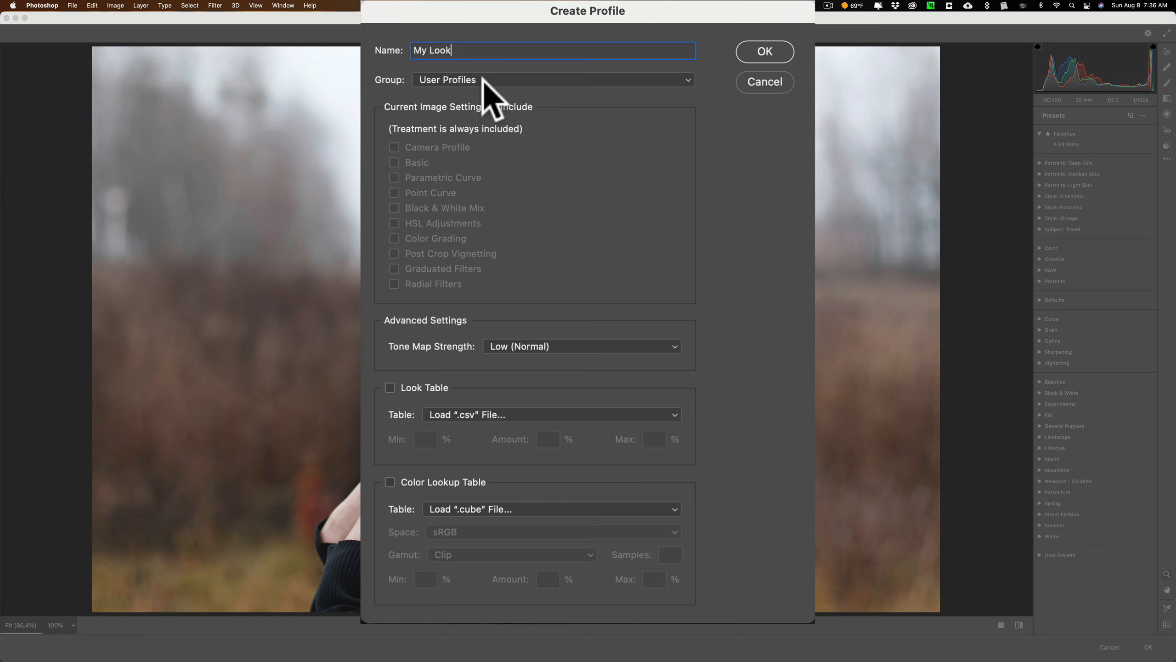
click(551, 345)
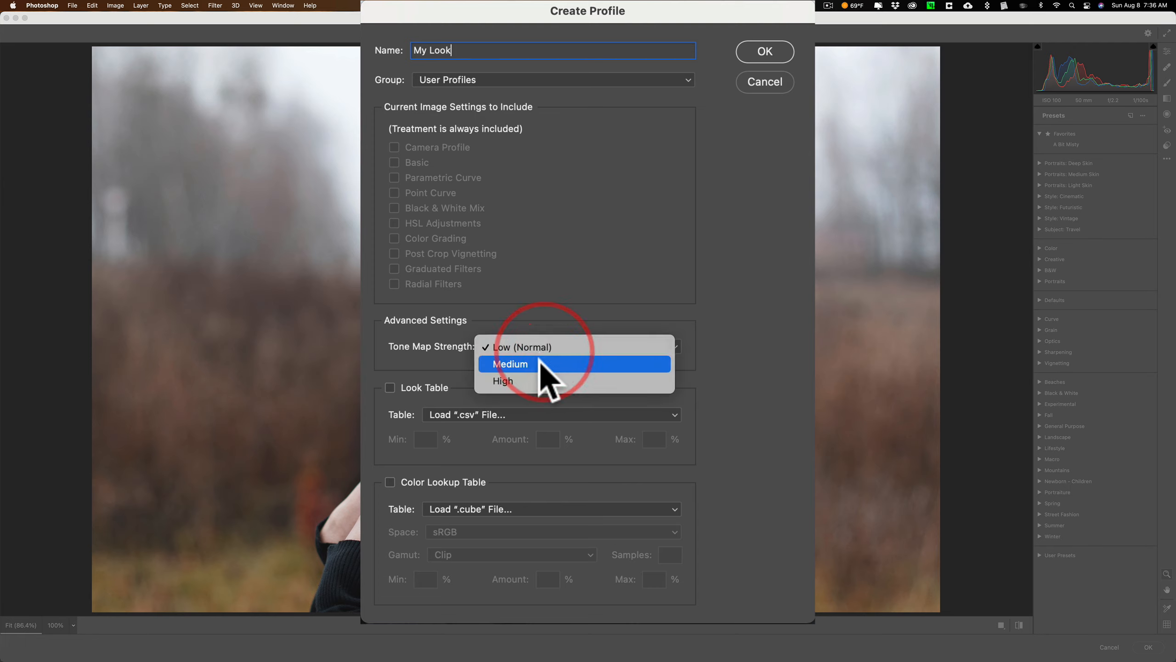
click(540, 362)
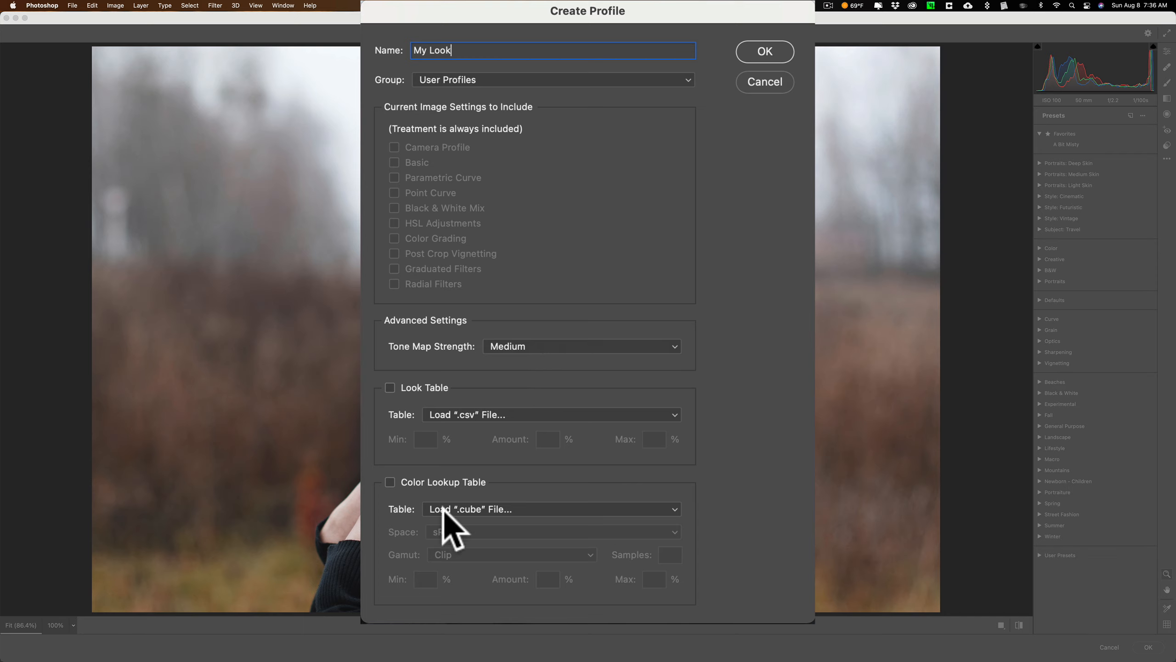
- Enable the profile's Color Lookup Table, load "My Look.CUBE" from the iCloud Desktop folder, and save the profile
click(488, 510)
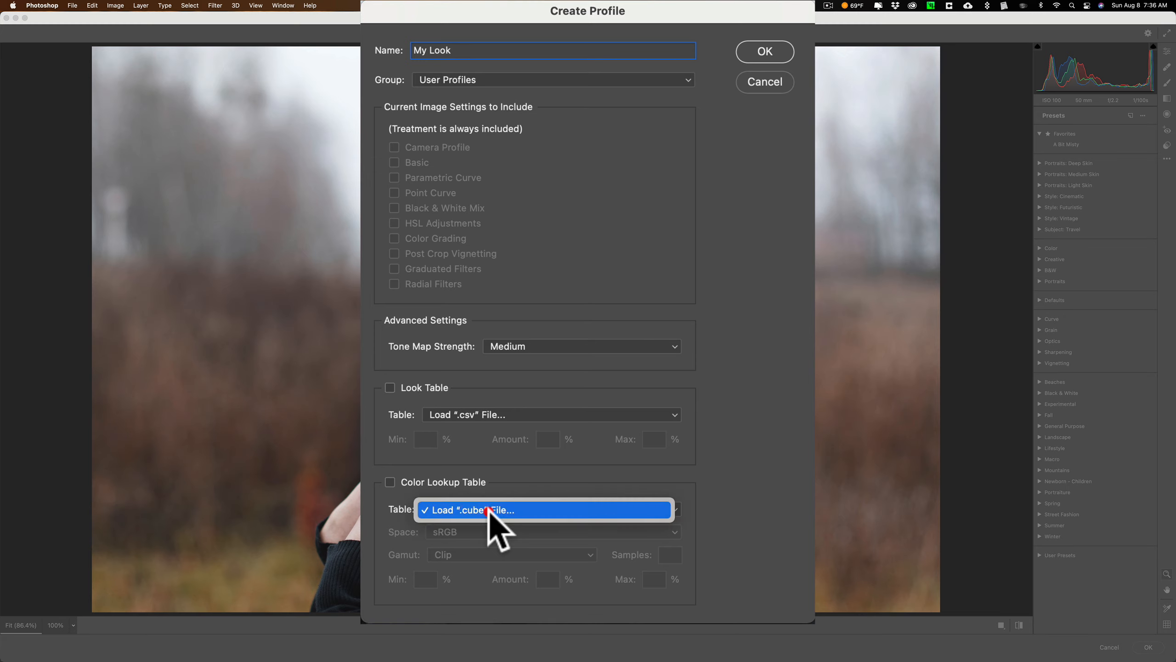
click(431, 509)
click(389, 482)
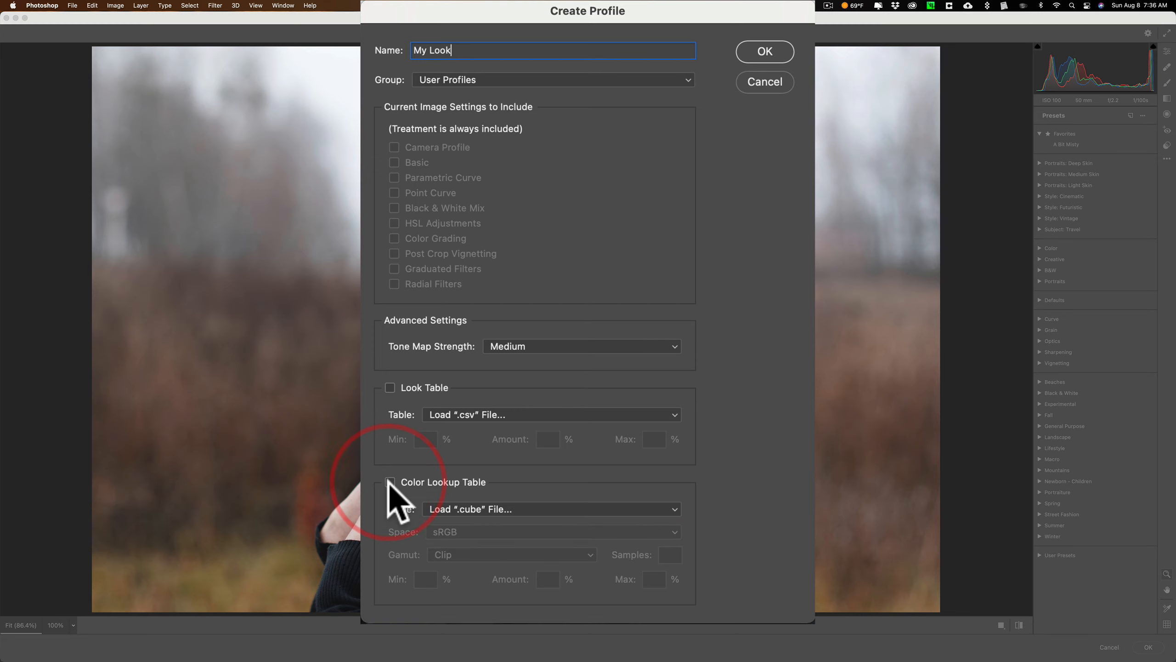
click(447, 510)
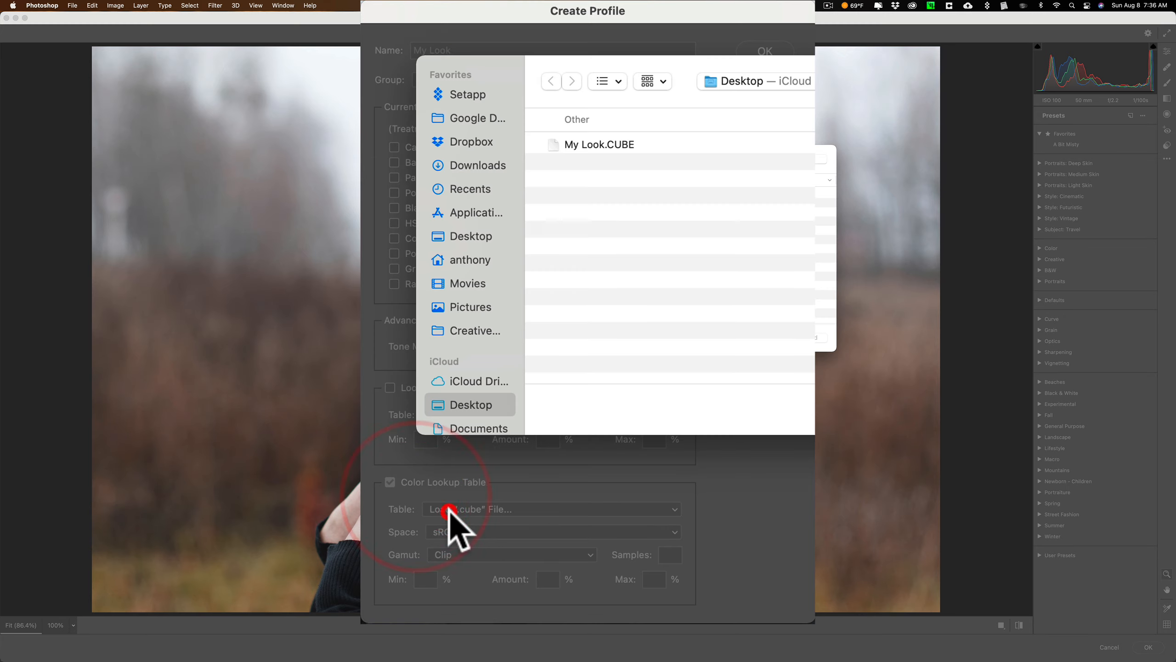
click(595, 144)
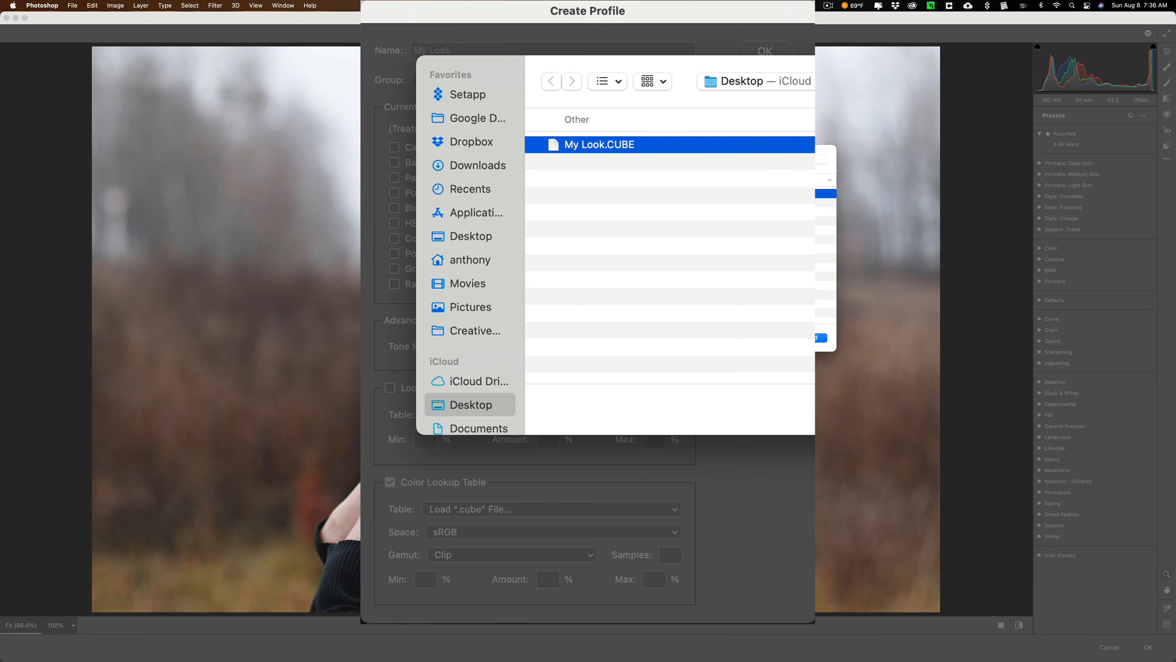
click(820, 337)
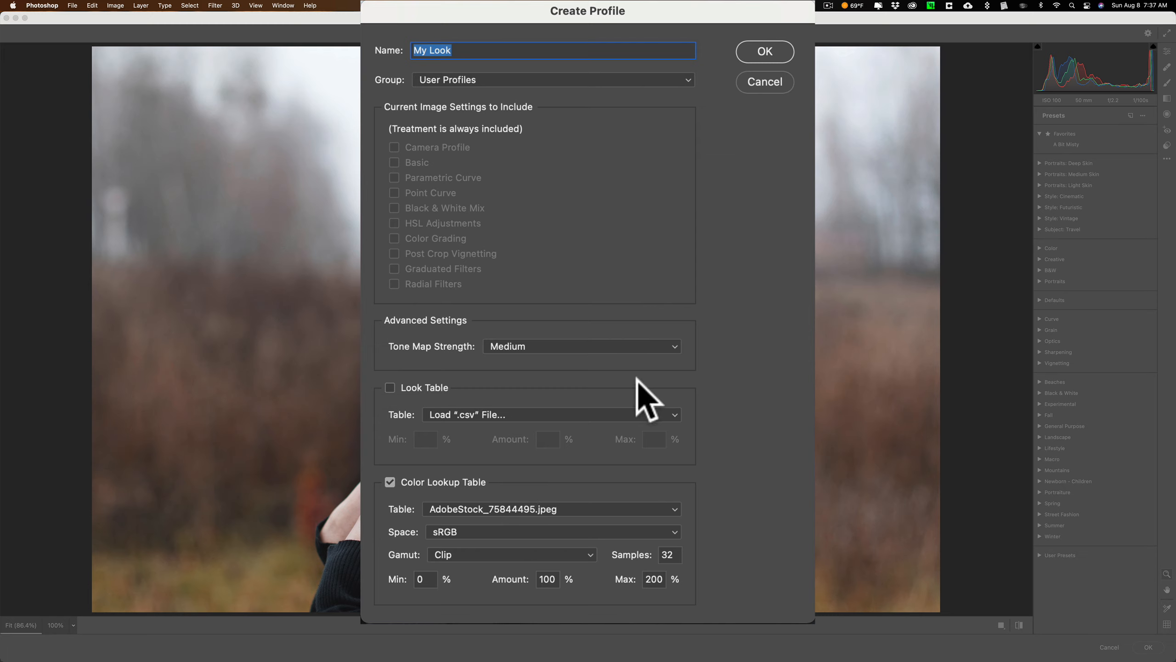
click(764, 52)
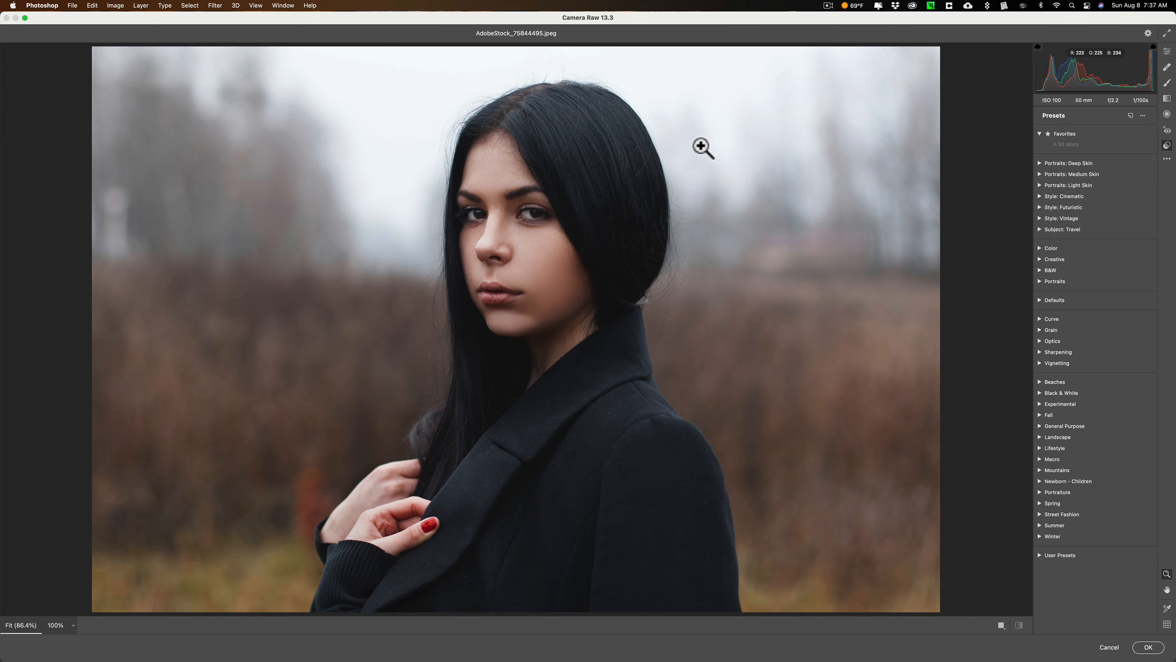
- Try the "My Look" profile from User Profiles on the portrait and cancel all Camera Raw changes
click(1167, 51)
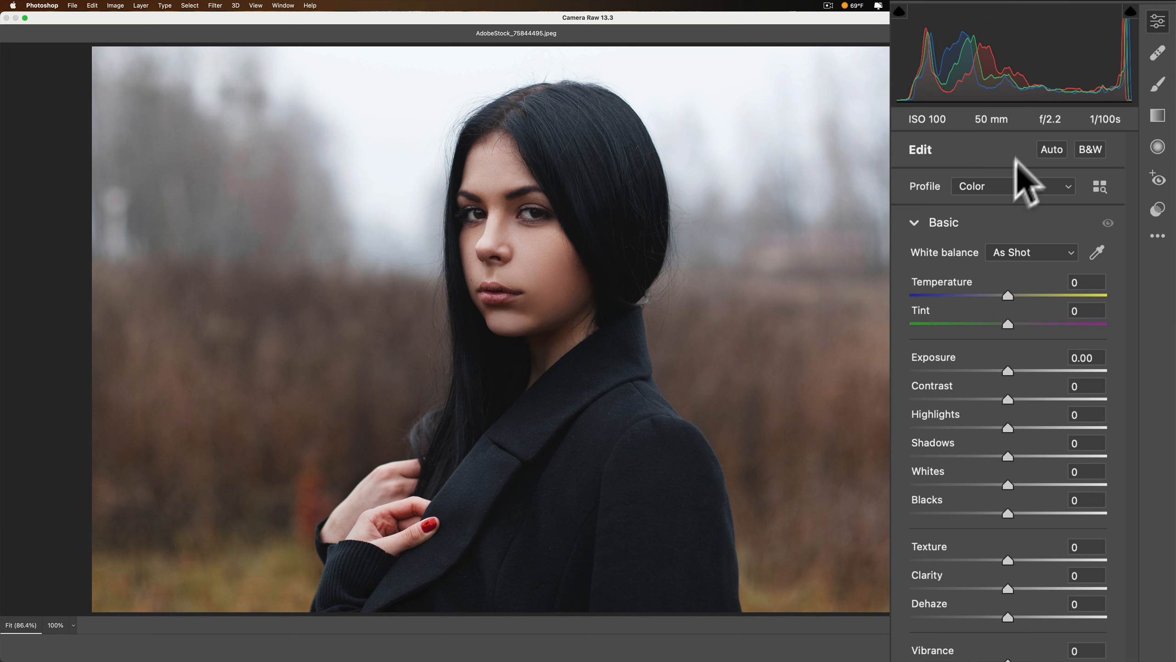
click(1098, 189)
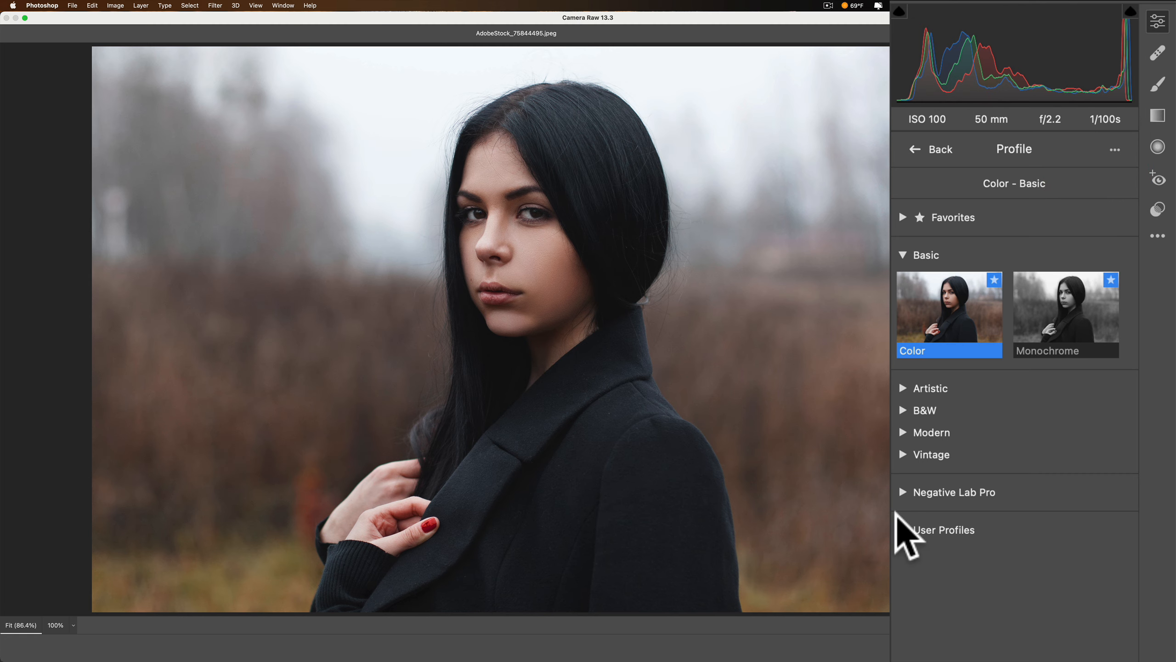
click(899, 529)
click(938, 500)
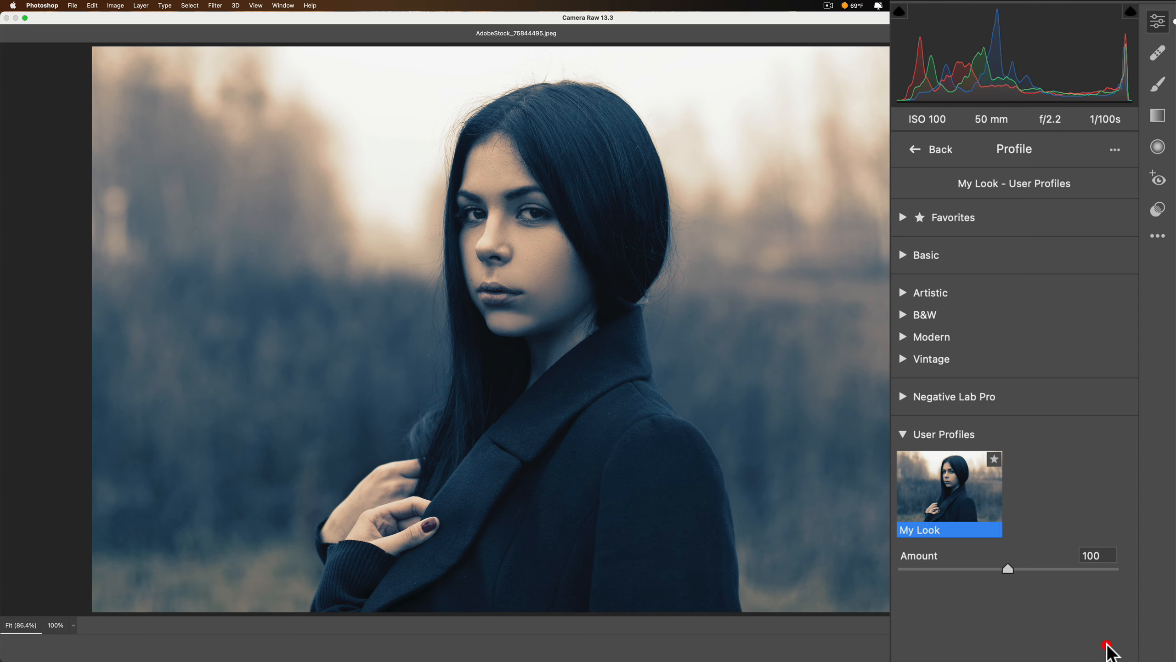
click(1110, 646)
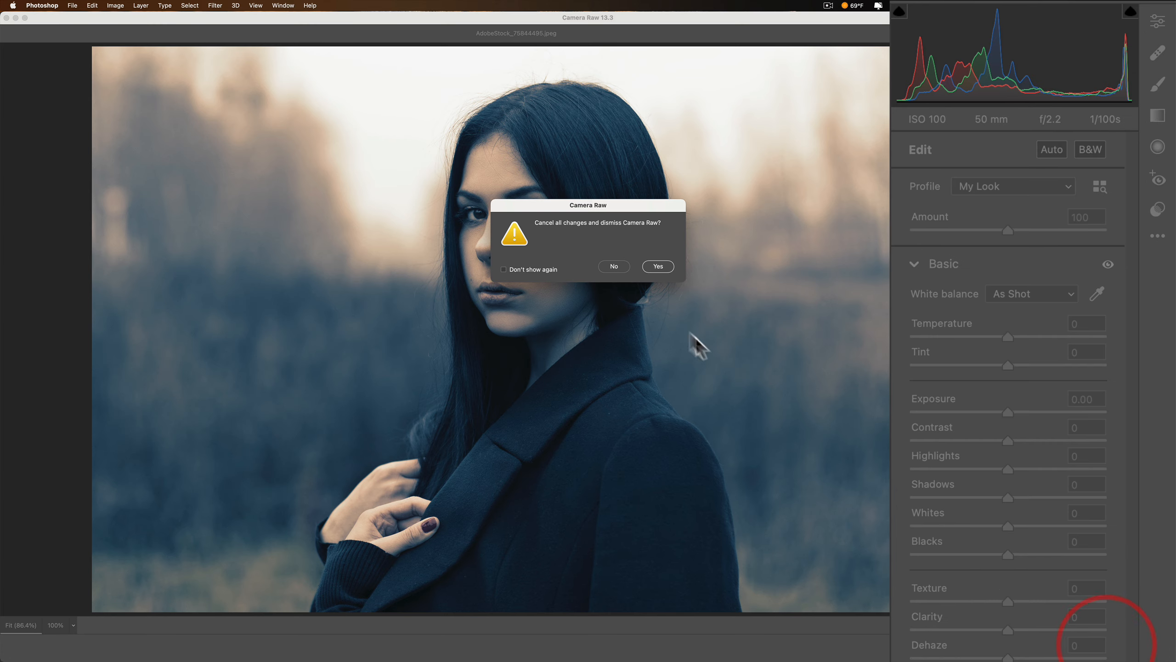
click(657, 266)
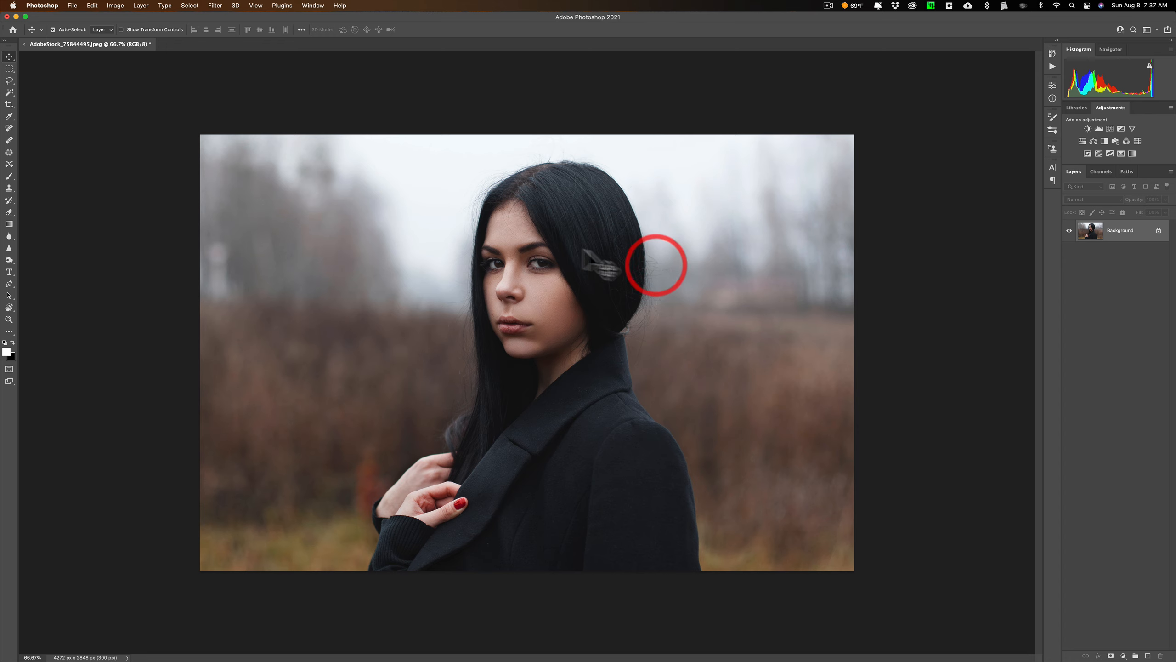
- Switch to Lightroom Classic and apply the "My Look" profile from User Profiles to the first portrait
click(15, 17)
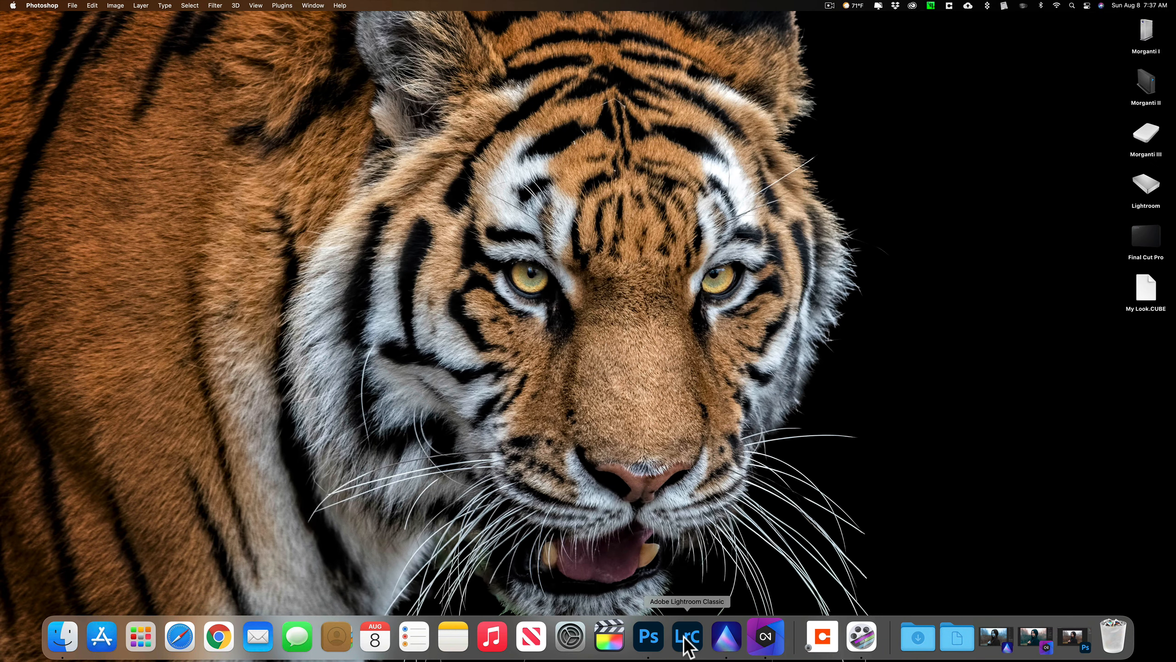
click(685, 638)
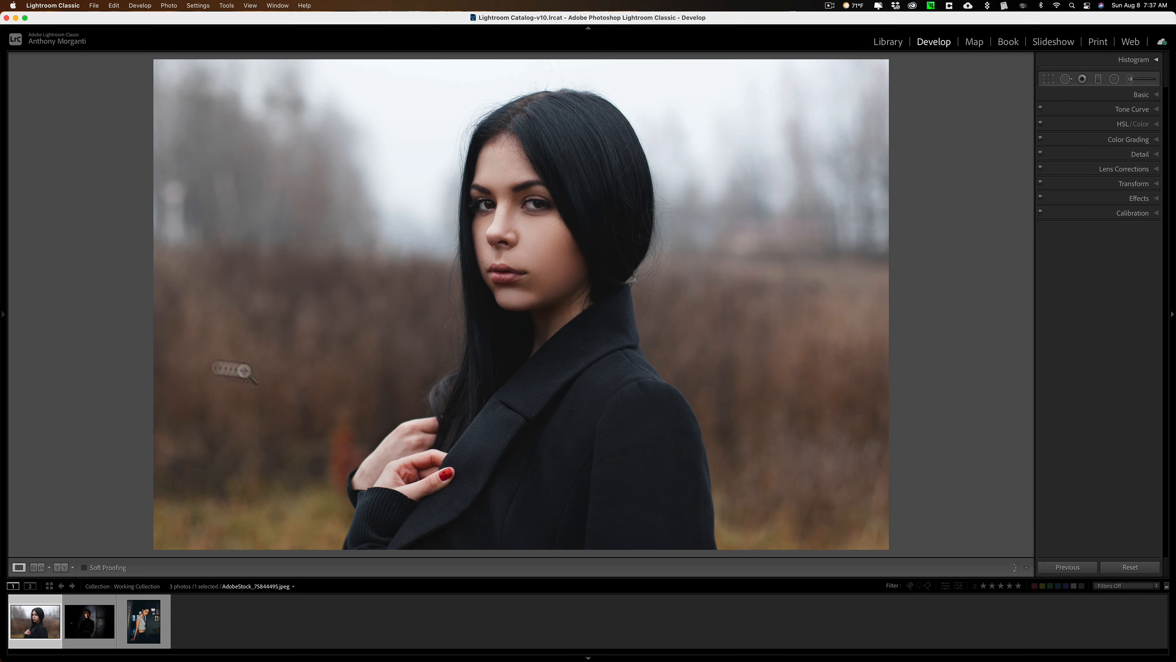
click(1136, 95)
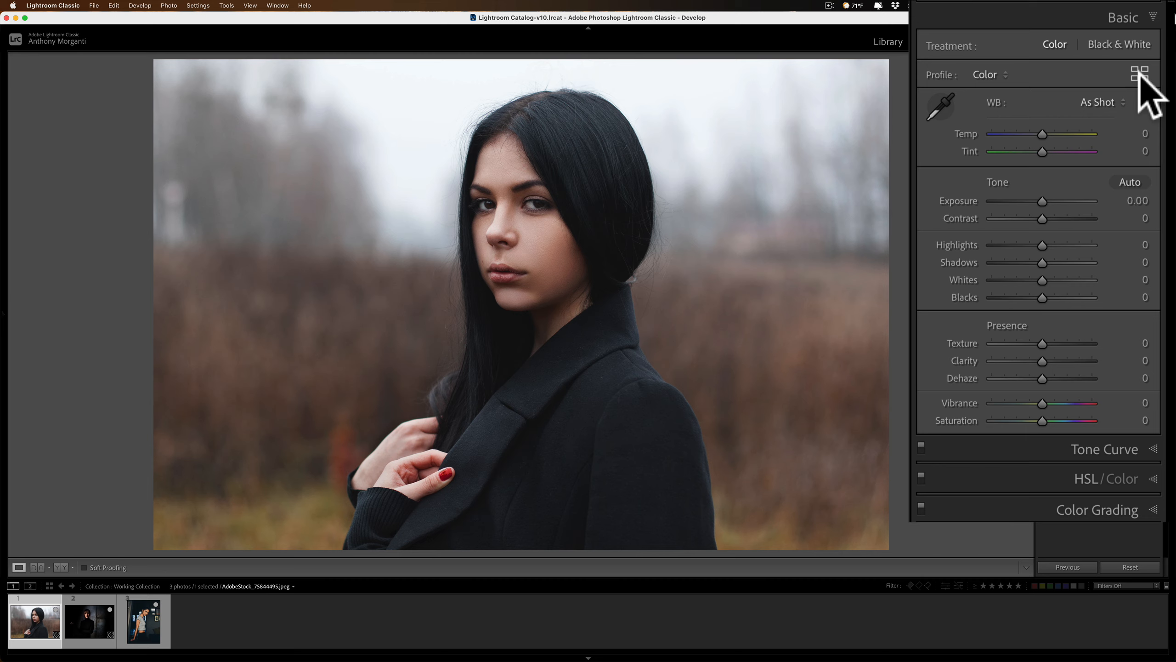
click(1139, 75)
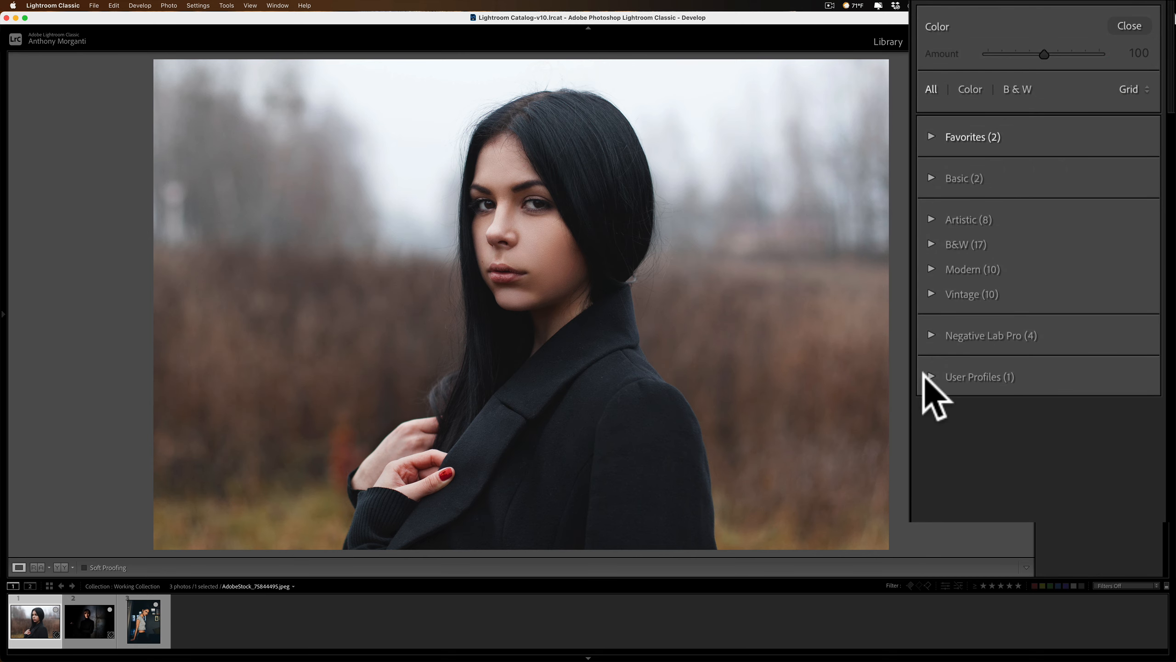
click(931, 377)
click(968, 414)
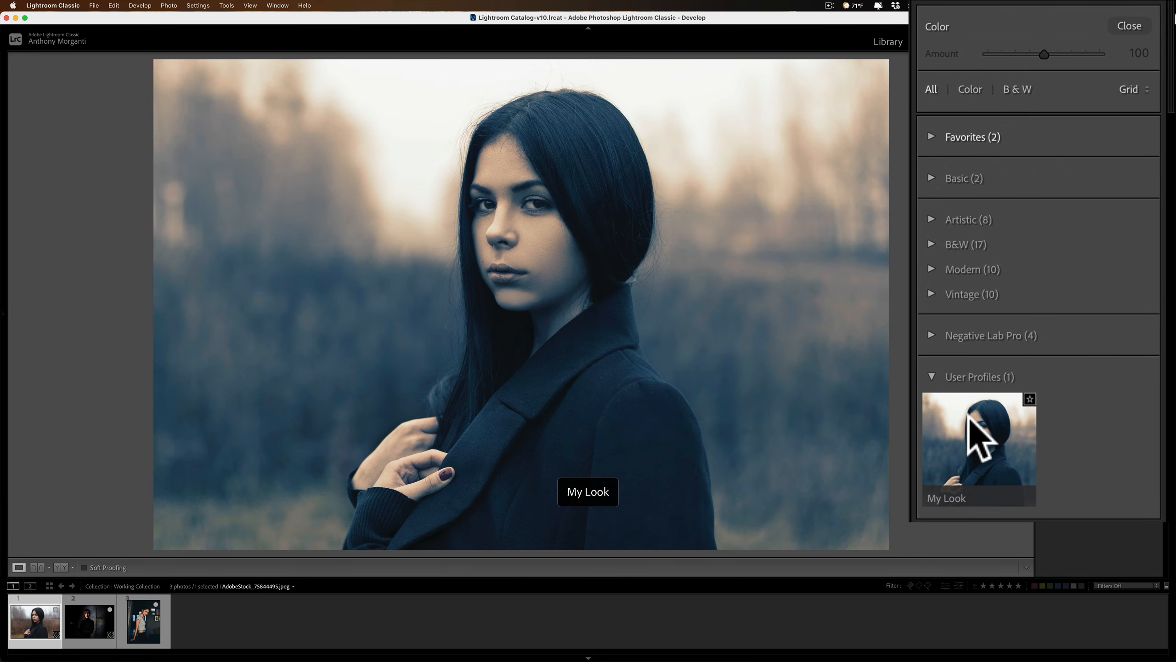
click(1063, 294)
- Apply the "My Look" user profile to the second and third filmstrip photos, and revisit the graded second and first photos
click(88, 620)
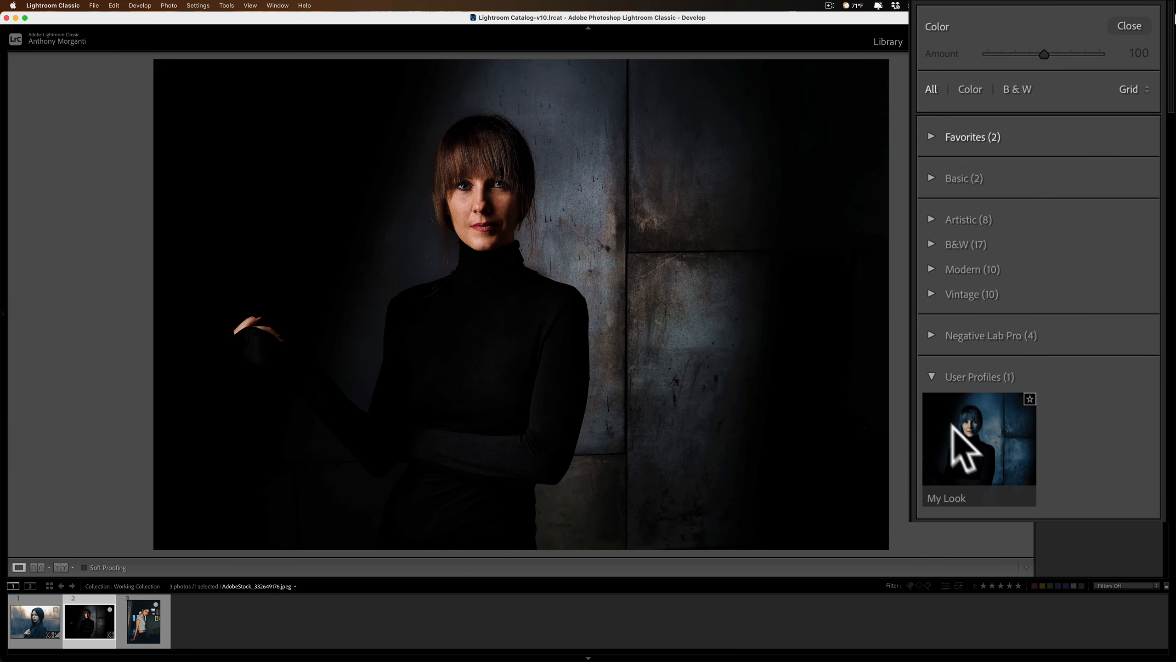
click(961, 438)
click(1060, 306)
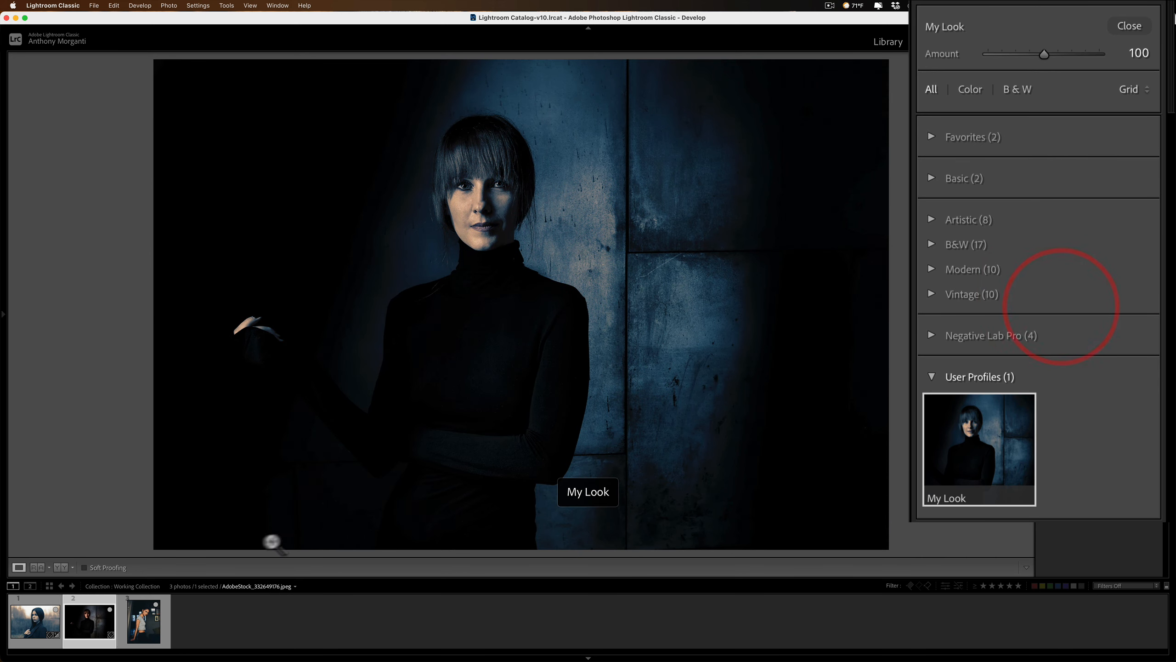
click(145, 620)
click(972, 418)
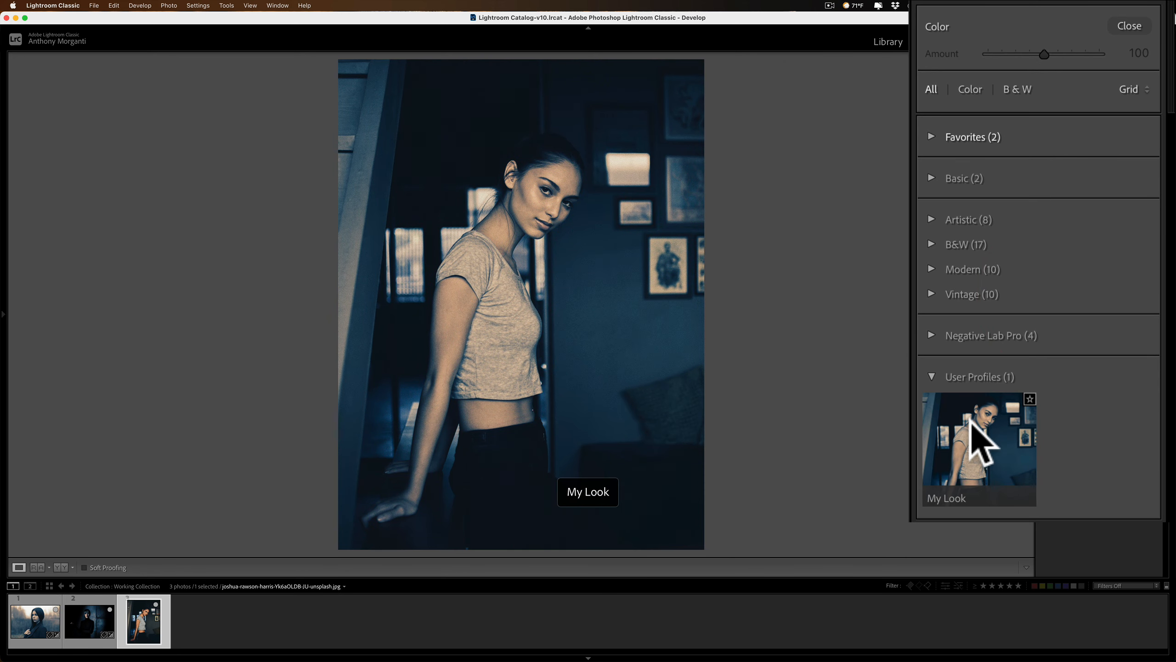
click(972, 419)
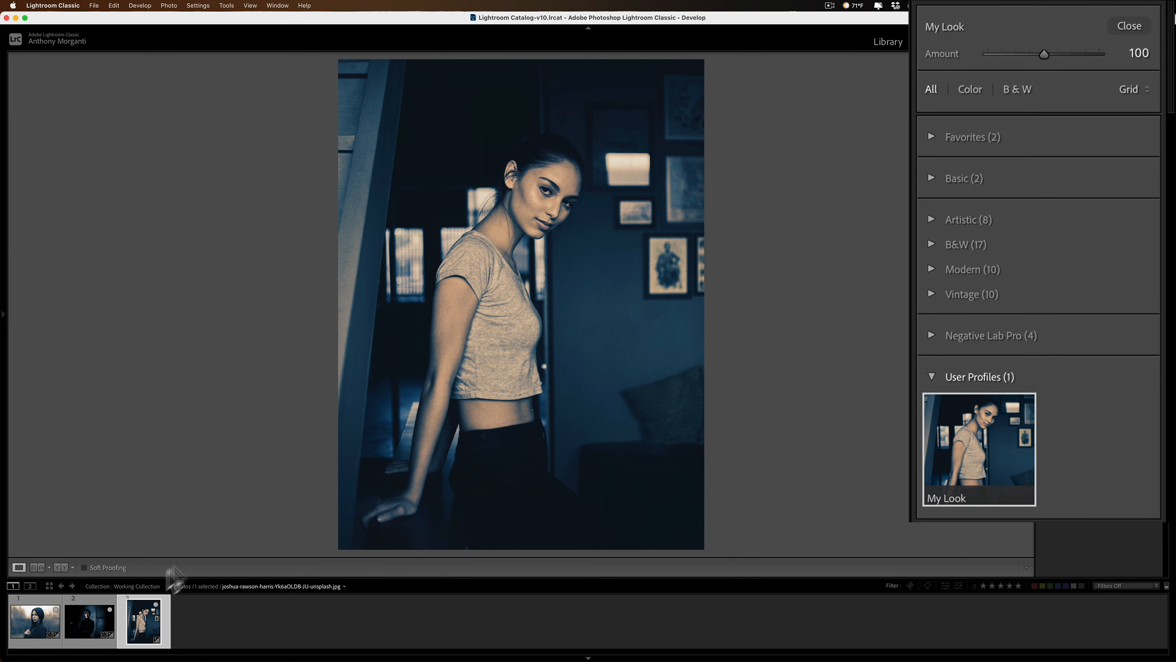
click(87, 621)
click(43, 624)
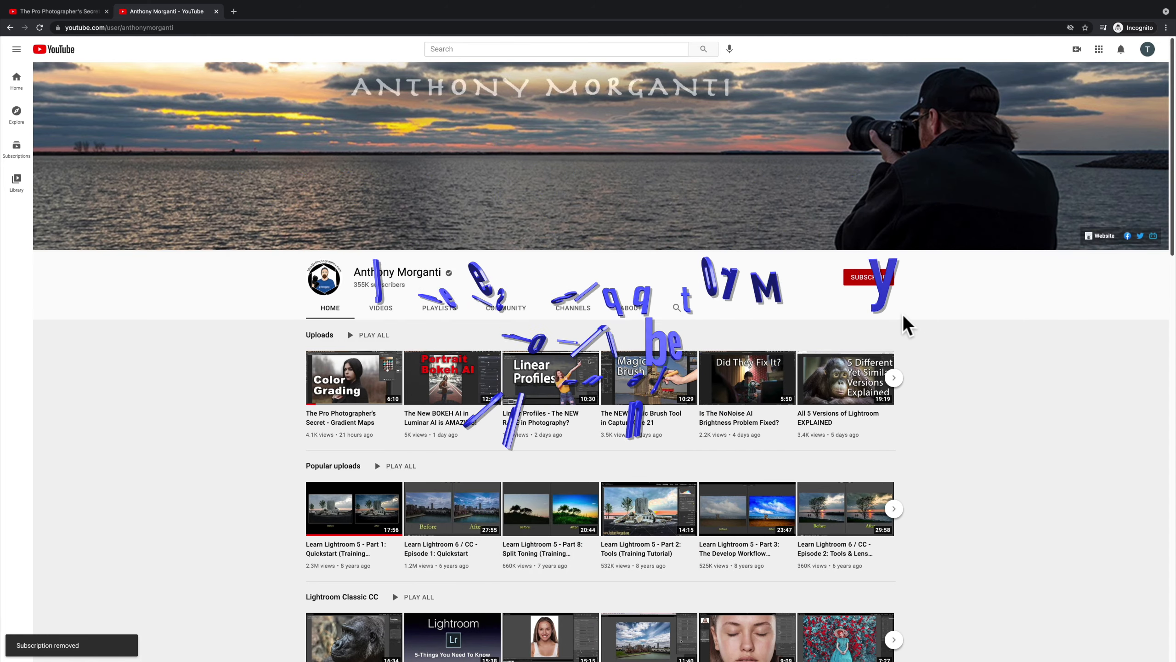
- Switch to YouTube, subscribe to the photography channel, and like the Gradient Maps video and open its Super Thanks options
click(872, 277)
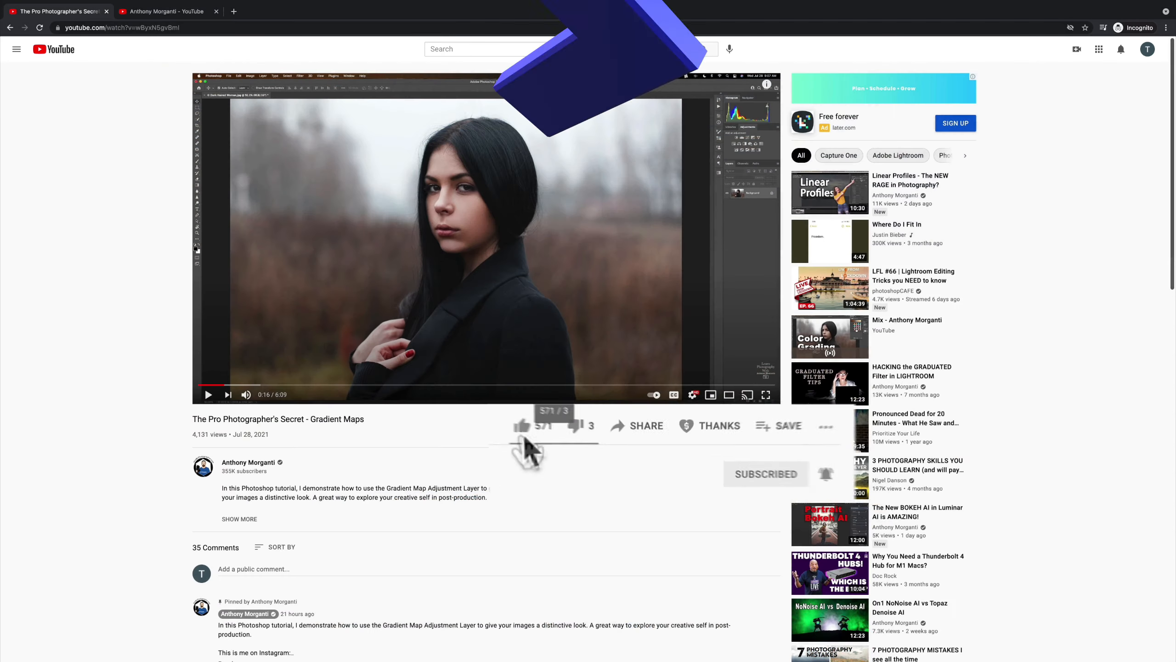
click(482, 422)
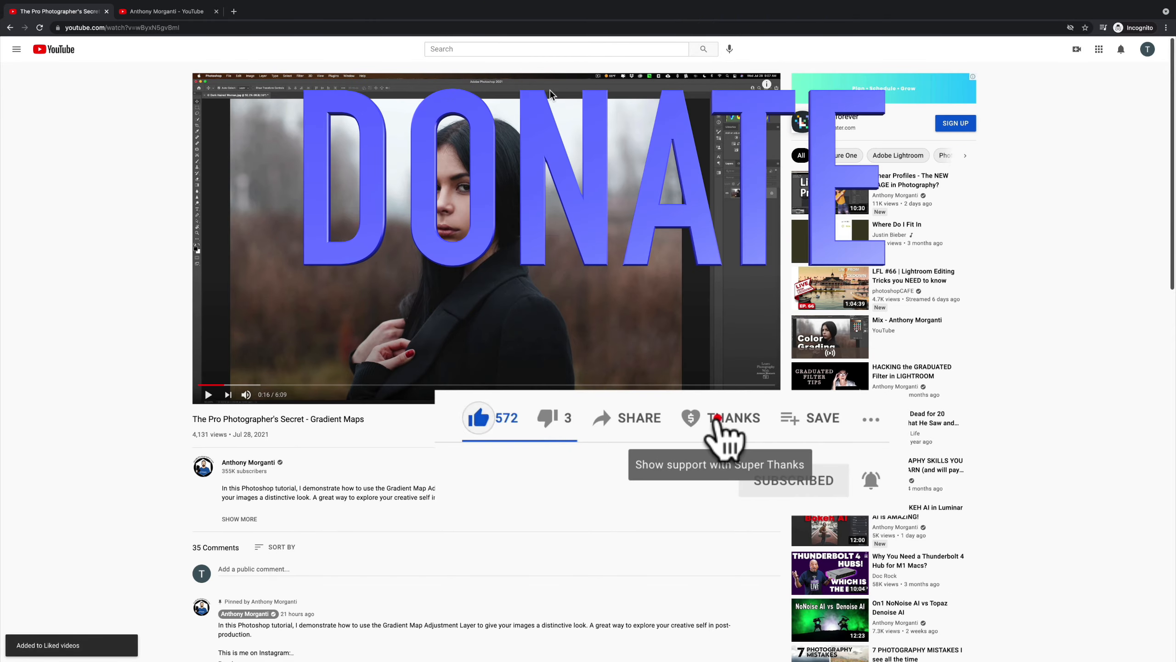
click(717, 418)
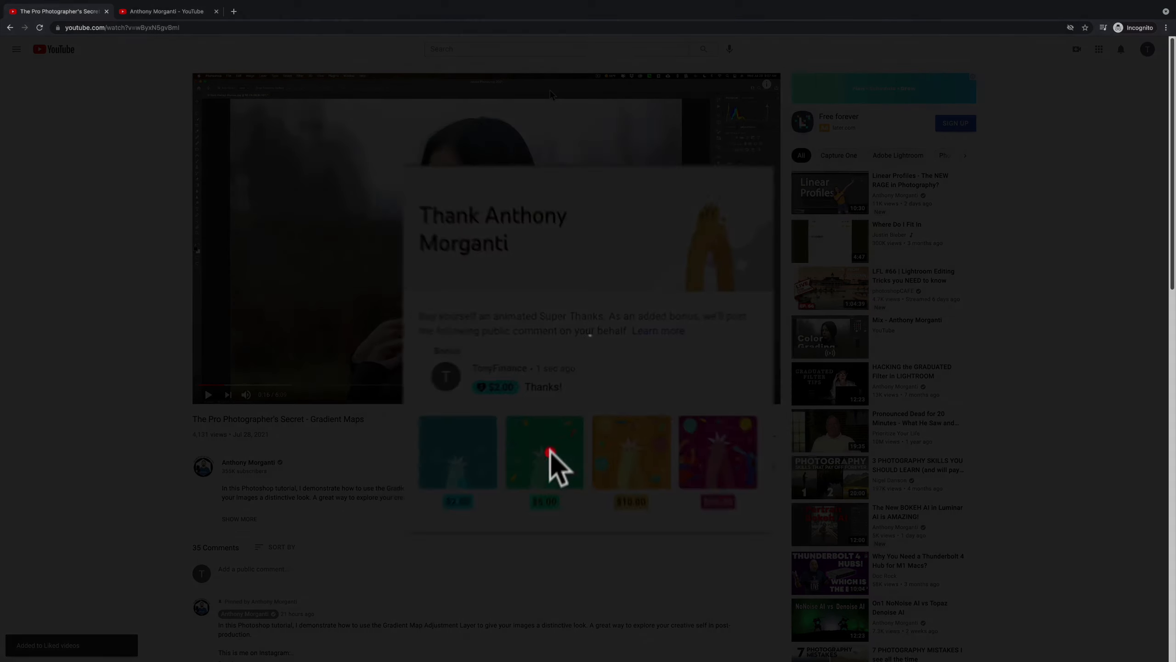